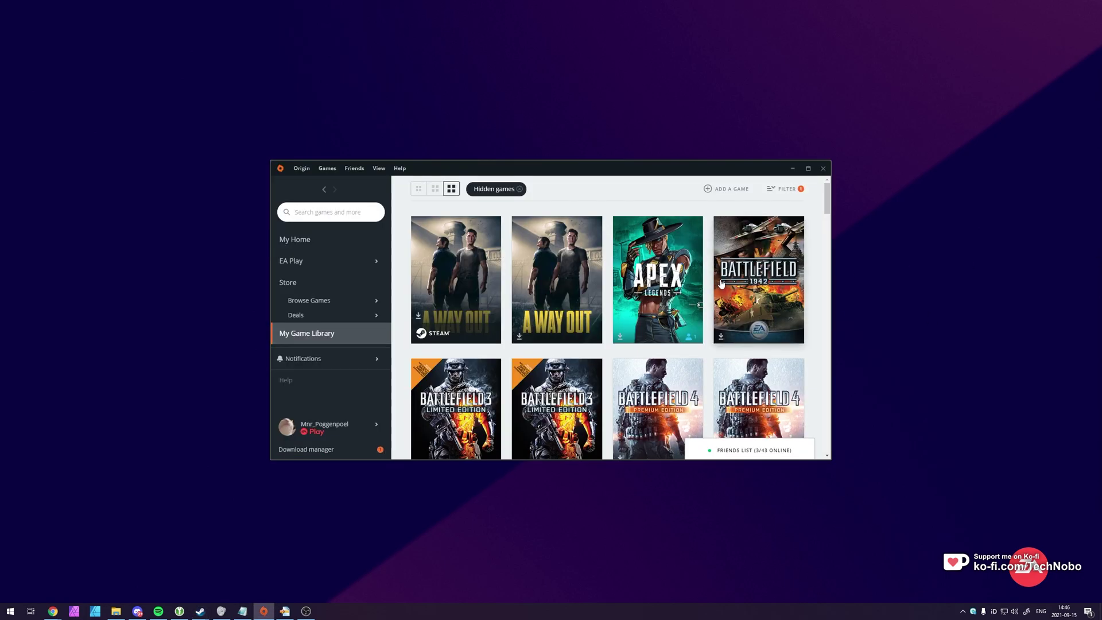
# Step: Scroll My Game Library down to show both Battlefield 4 Premium Edition tiles, the Steam one and the EA Play one
pyautogui.scroll(-2, 688, 330)
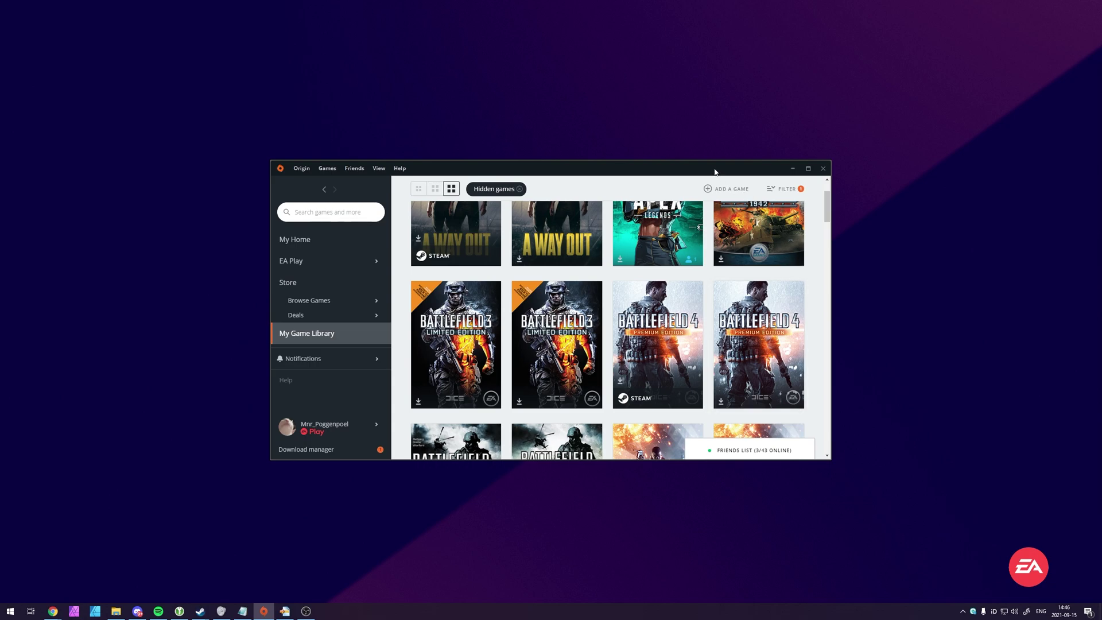
pyautogui.click(792, 169)
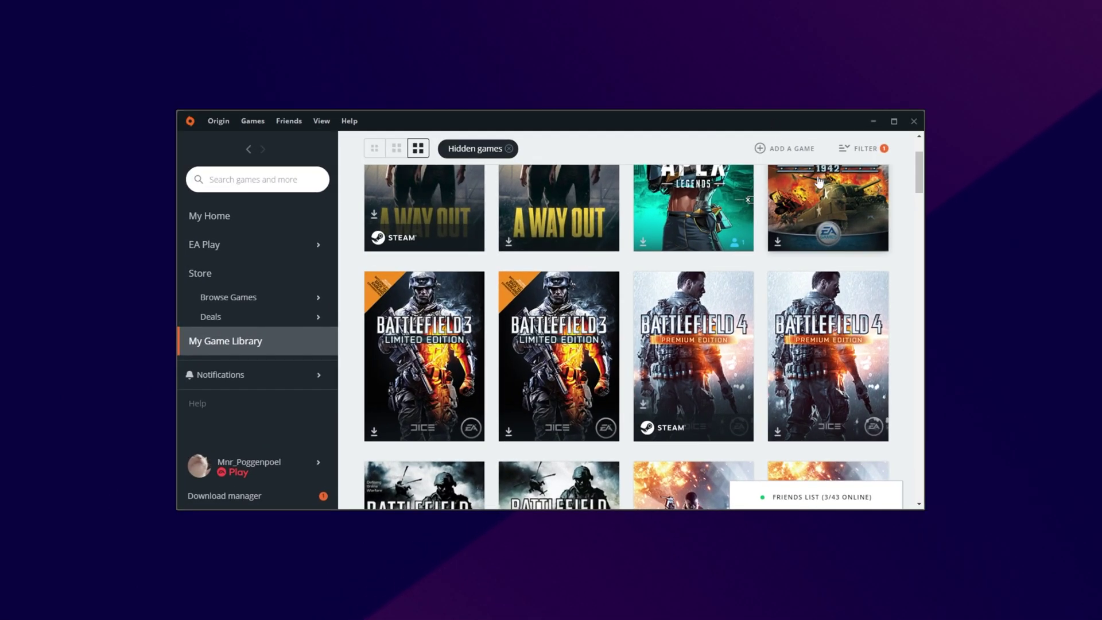
# Step: Start downloading the Origin copy of Battlefield 4 Premium Edition with English US as the language
pyautogui.click(823, 368)
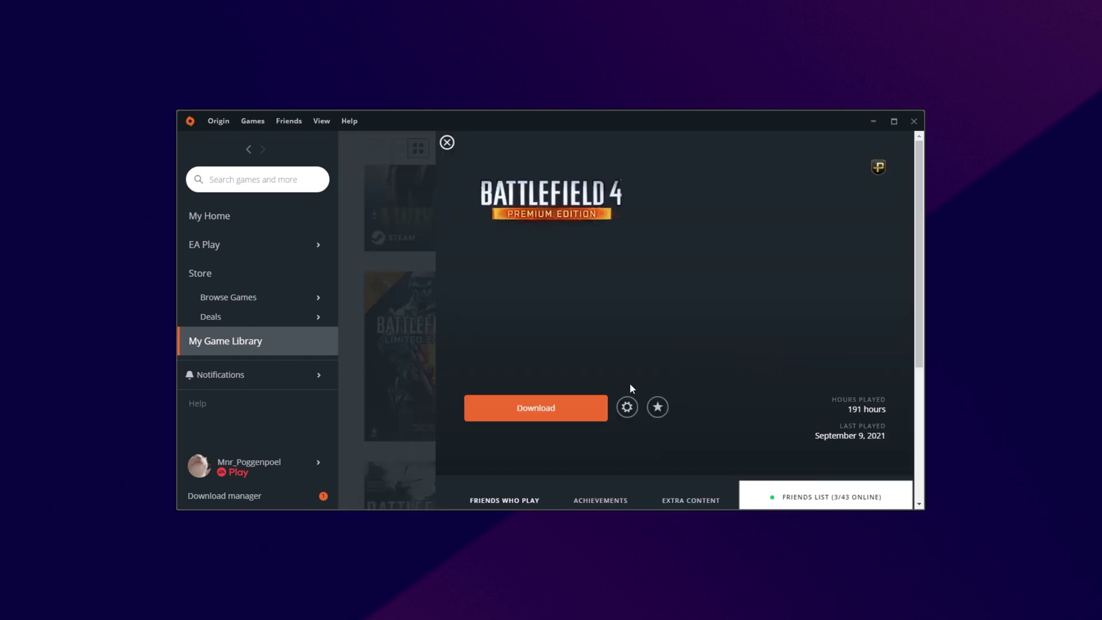
pyautogui.click(553, 408)
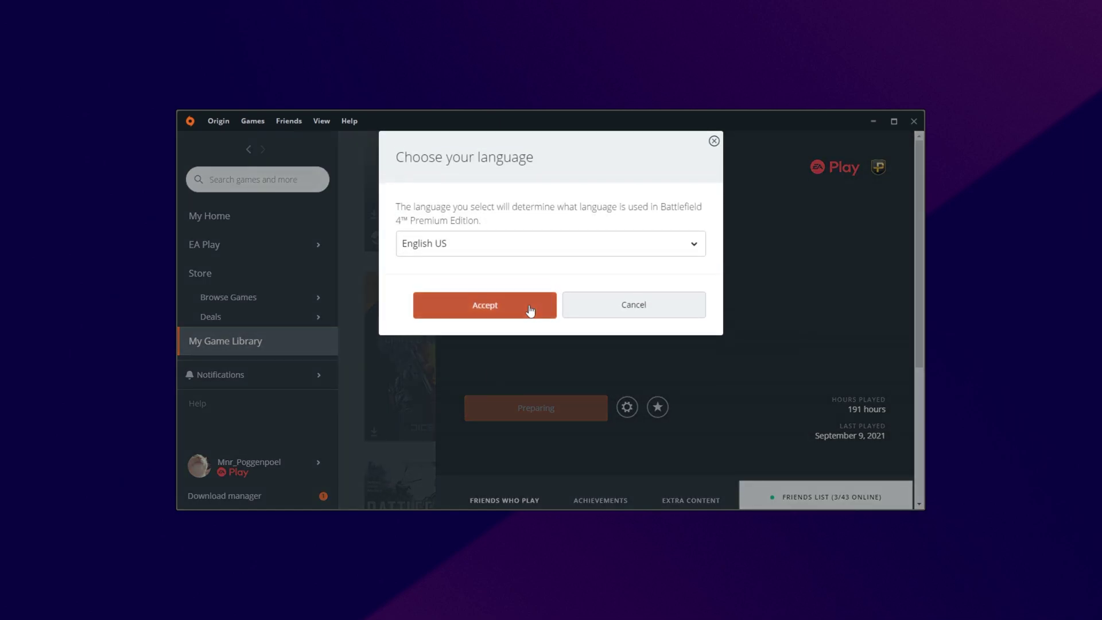
pyautogui.click(528, 304)
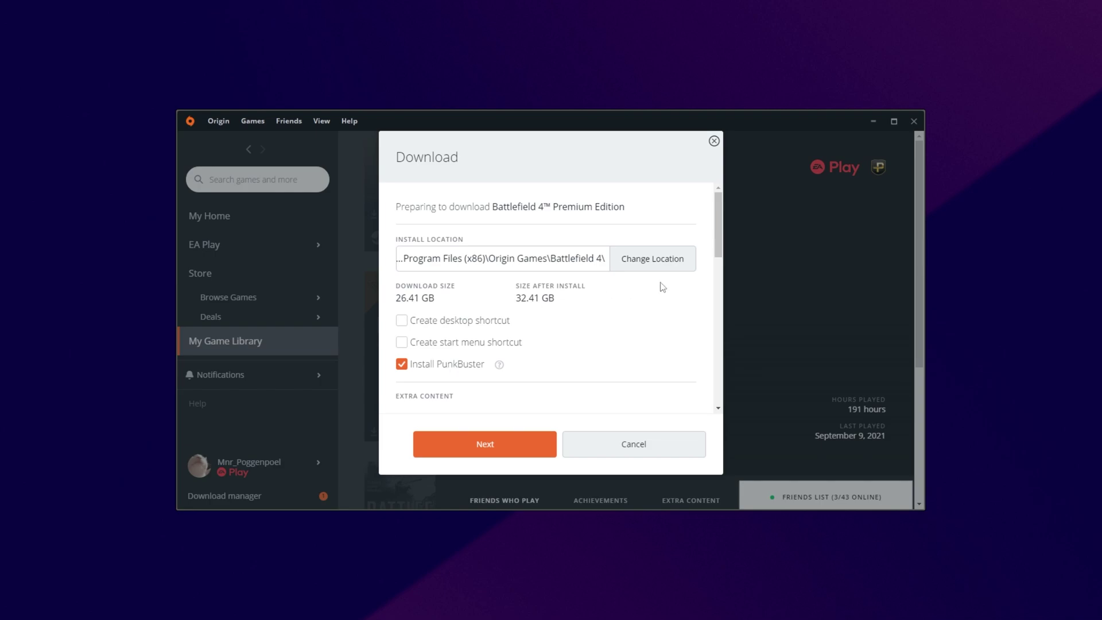
# Step: Change the install location to E:\Games\Origin, giving E:\Games\Origin\Battlefield 4
pyautogui.click(654, 263)
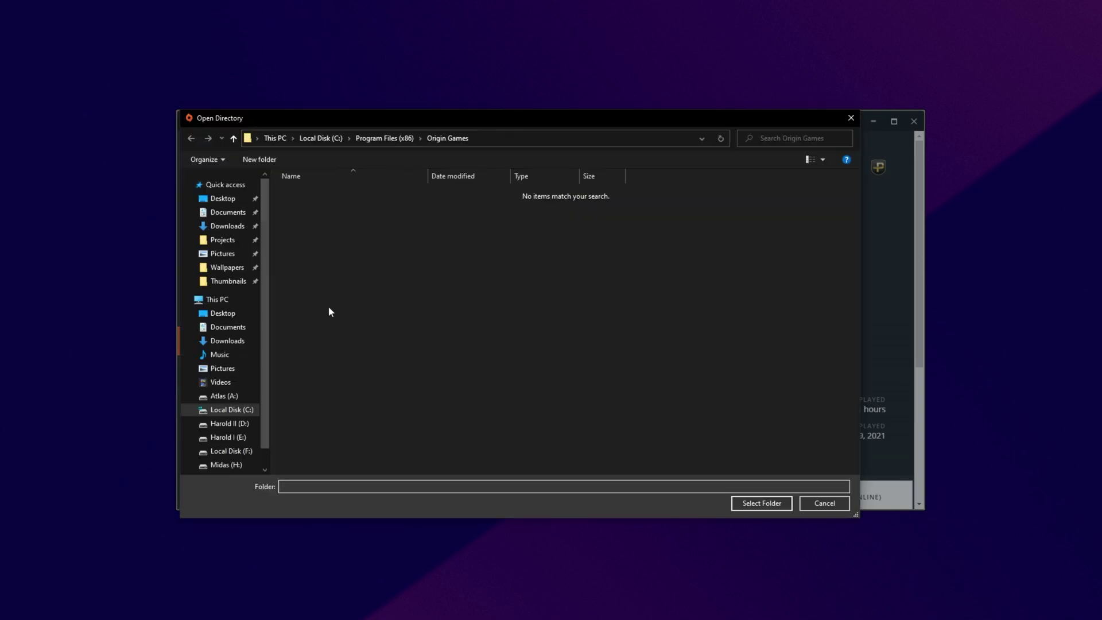
pyautogui.click(228, 437)
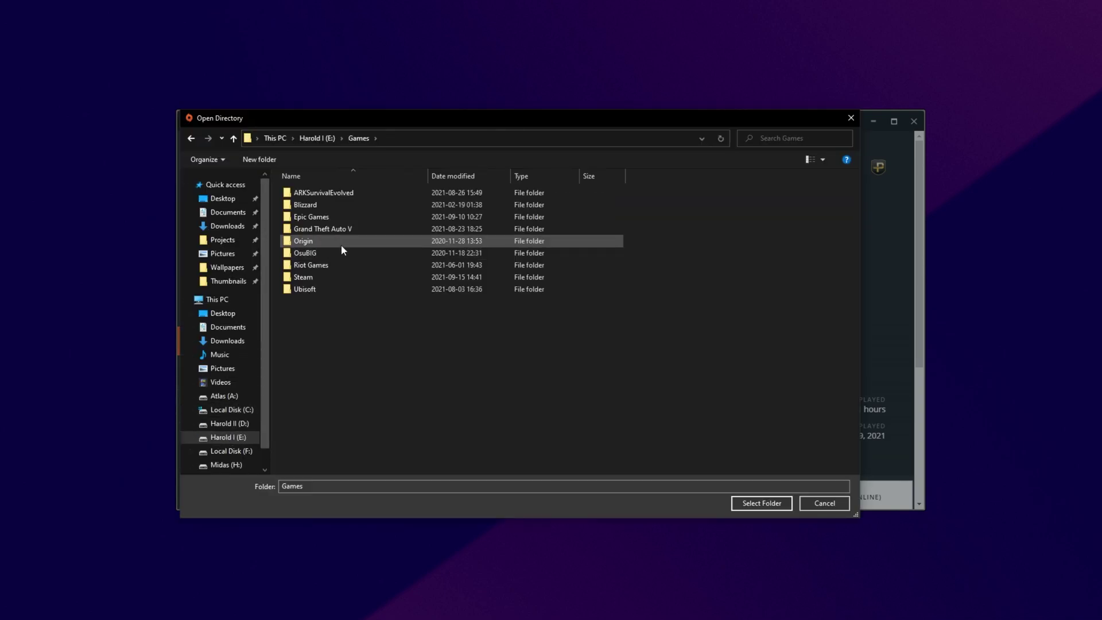
pyautogui.doubleClick(337, 276)
pyautogui.doubleClick(313, 193)
pyautogui.click(322, 193)
pyautogui.doubleClick(322, 197)
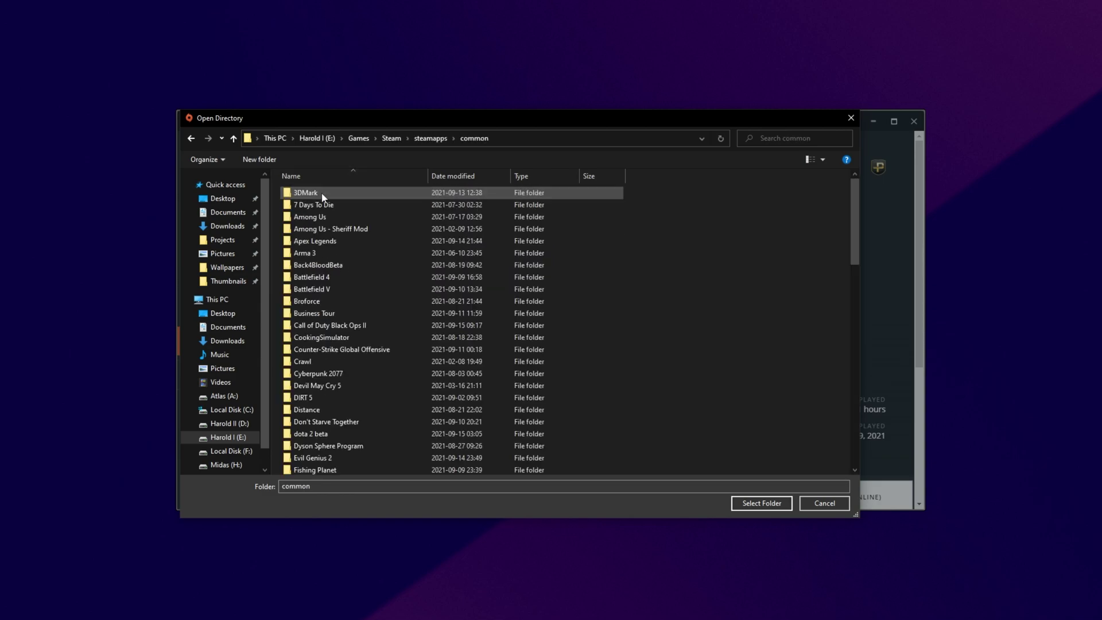
pyautogui.hotkey('alt', 'Left')
pyautogui.hotkey('alt', 'Left')
pyautogui.hotkey('alt', 'Left')
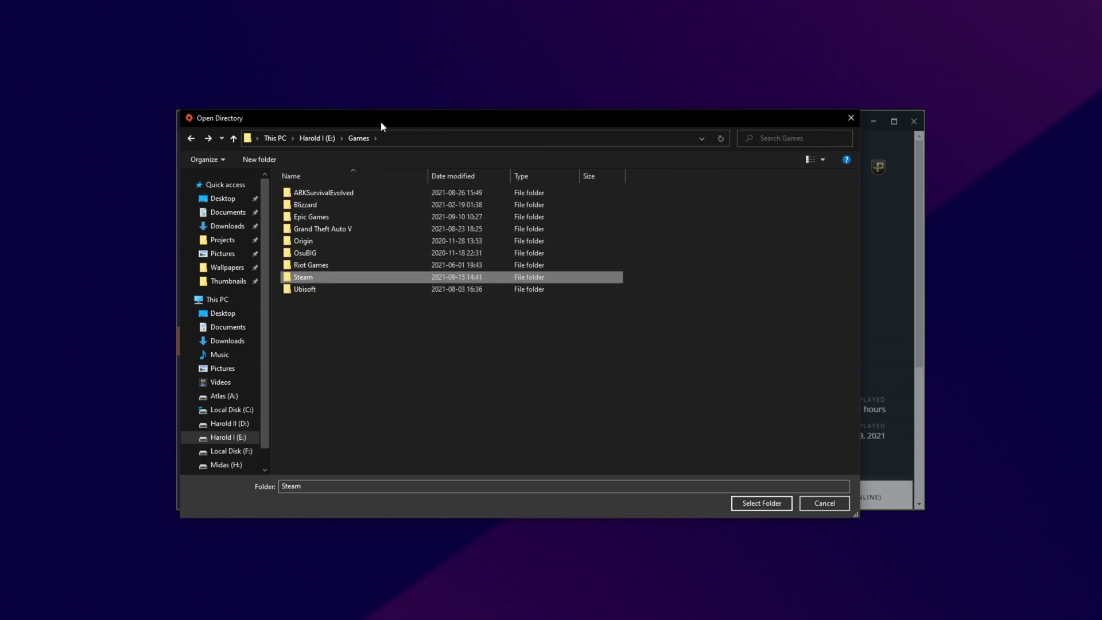
pyautogui.doubleClick(310, 241)
pyautogui.click(761, 503)
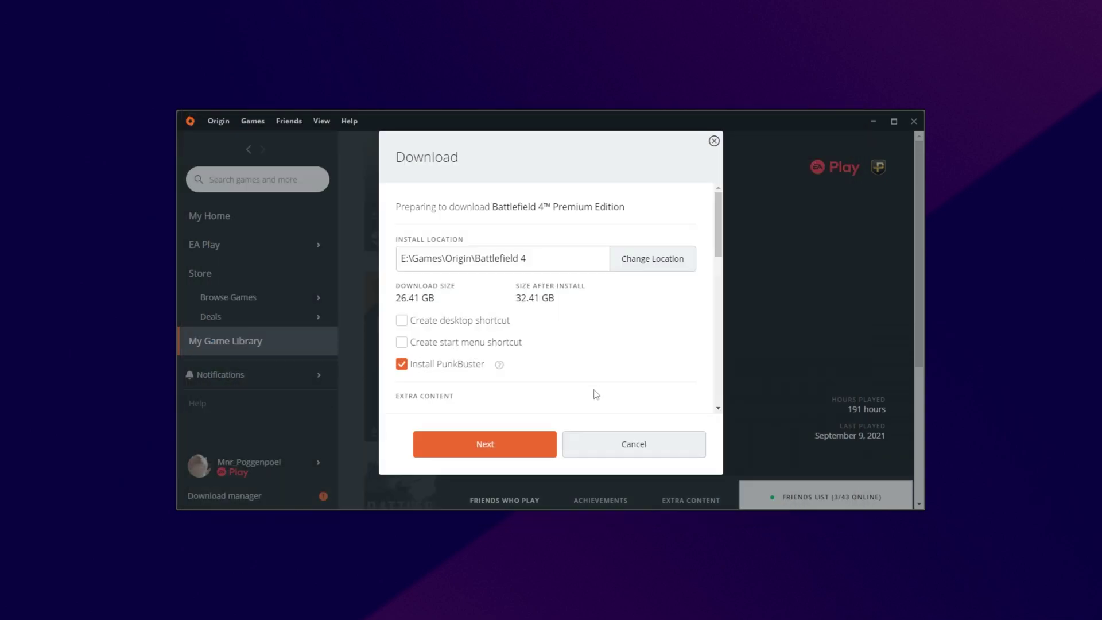
# Step: Accept the download options and license agreements so the Battlefield 4 download begins
pyautogui.scroll(-10, 482, 356)
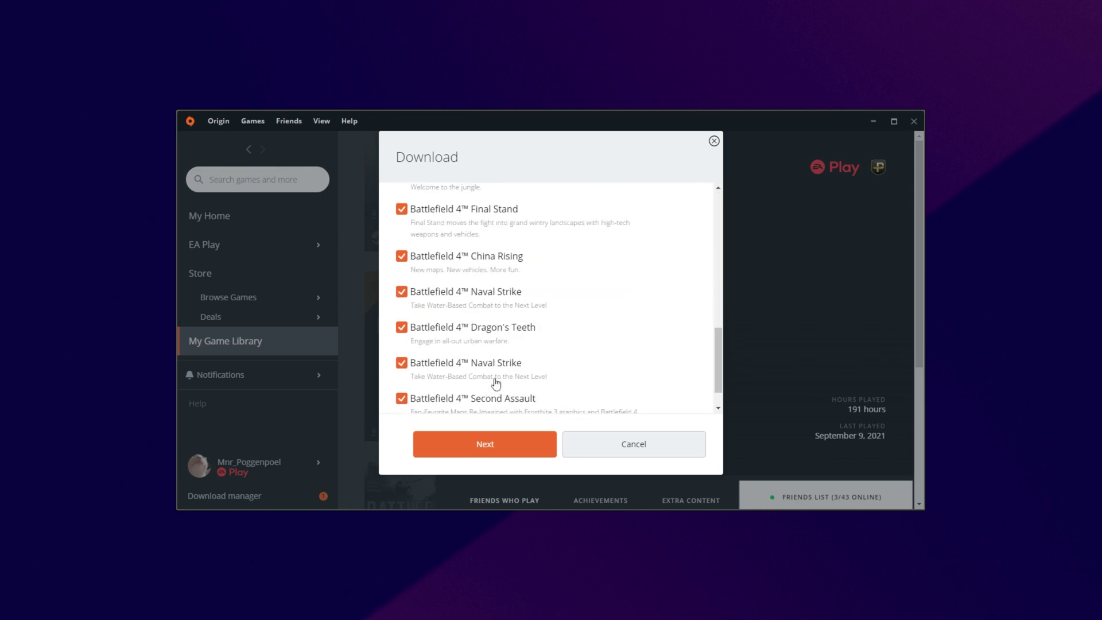
pyautogui.scroll(7, 495, 379)
pyautogui.scroll(2, 495, 383)
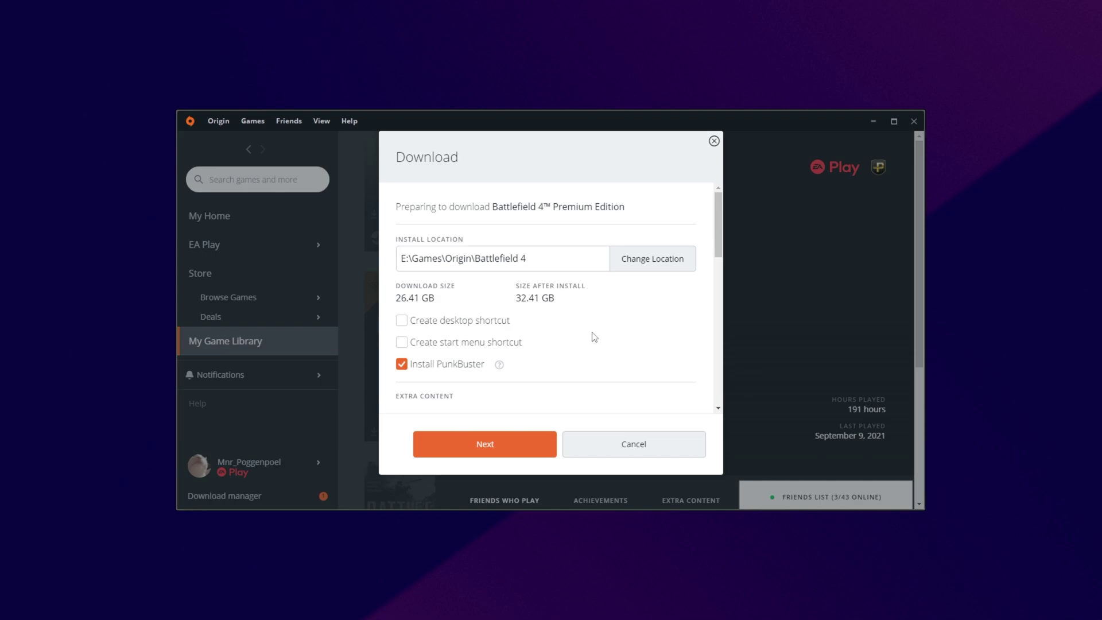
pyautogui.click(495, 443)
pyautogui.click(505, 412)
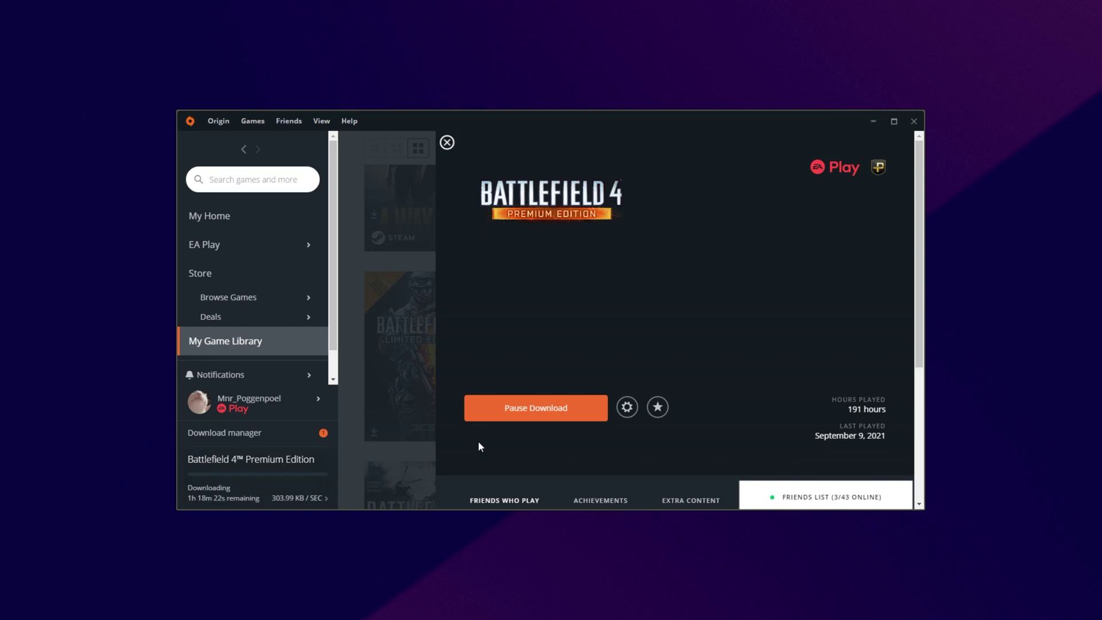
# Step: Check the download progress and queued DLC in the download queue
pyautogui.click(299, 471)
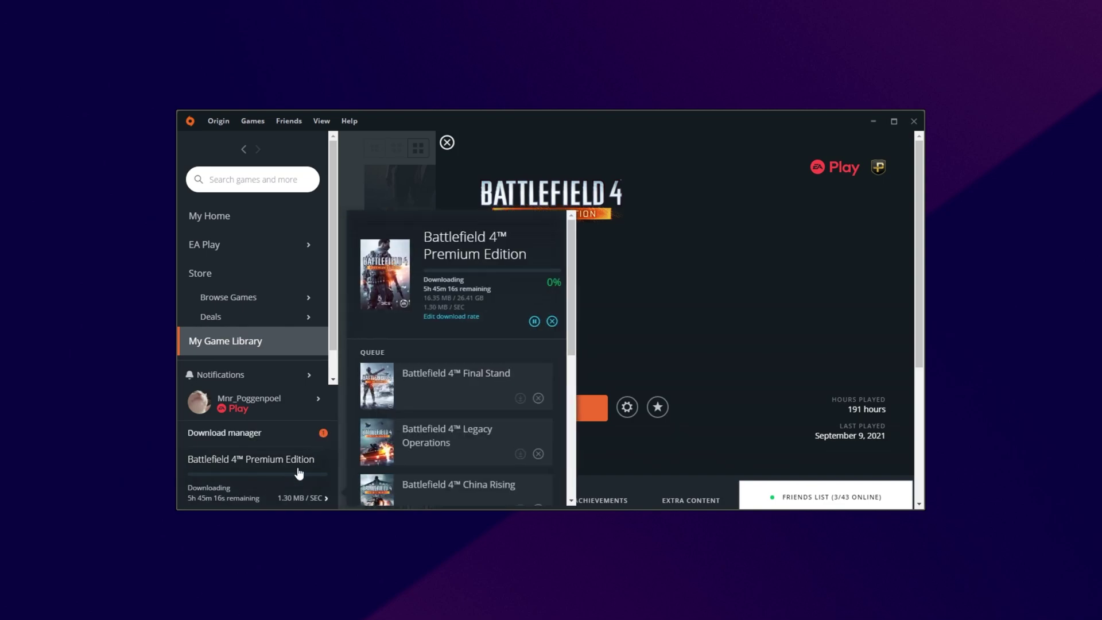
pyautogui.click(667, 325)
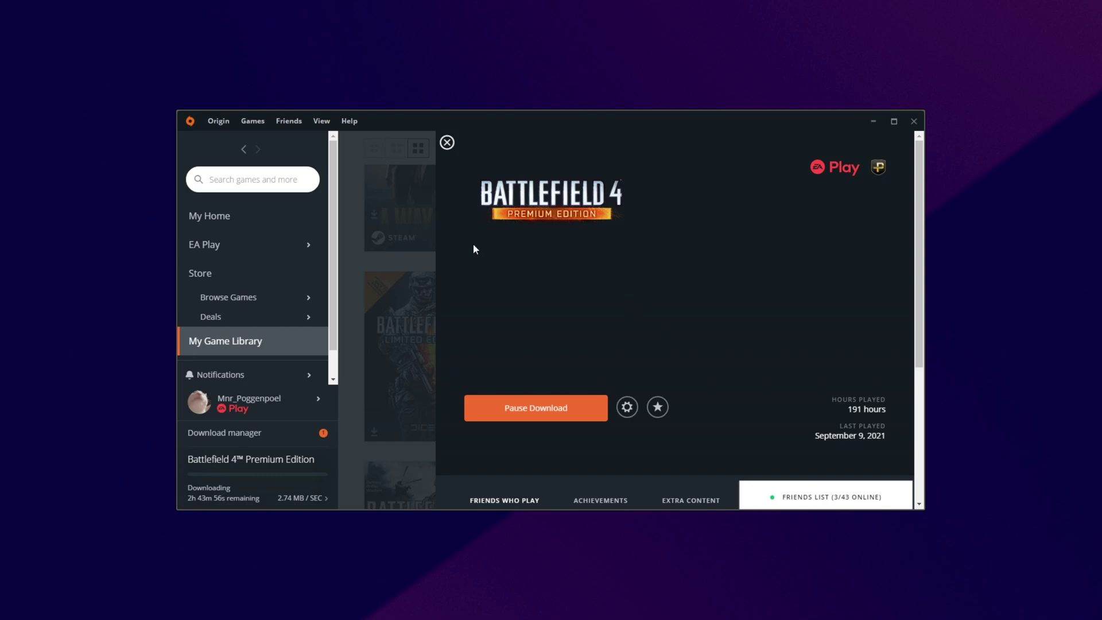
pyautogui.click(214, 122)
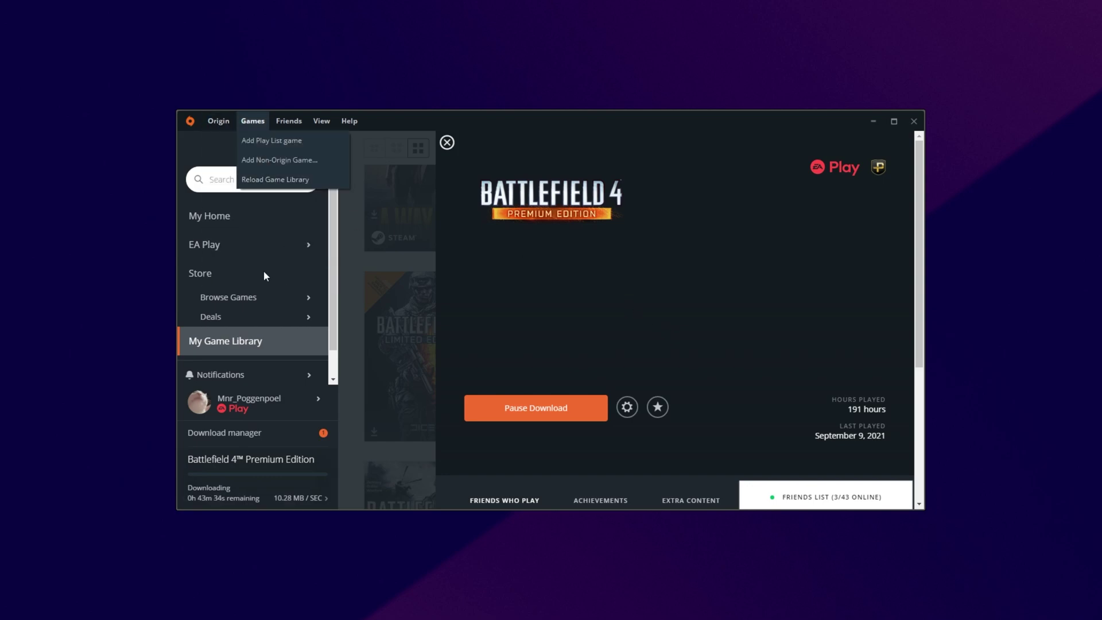
# Step: Quit Origin and delete all 21 downloaded items from E:\Games\Origin\Battlefield 4
pyautogui.click(253, 276)
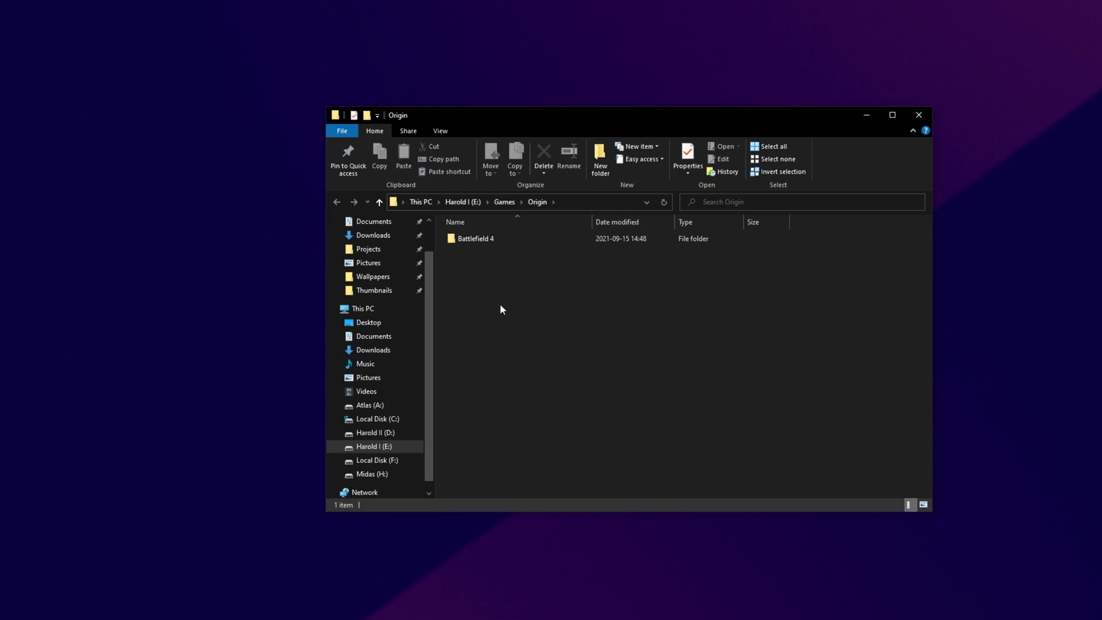
pyautogui.doubleClick(518, 237)
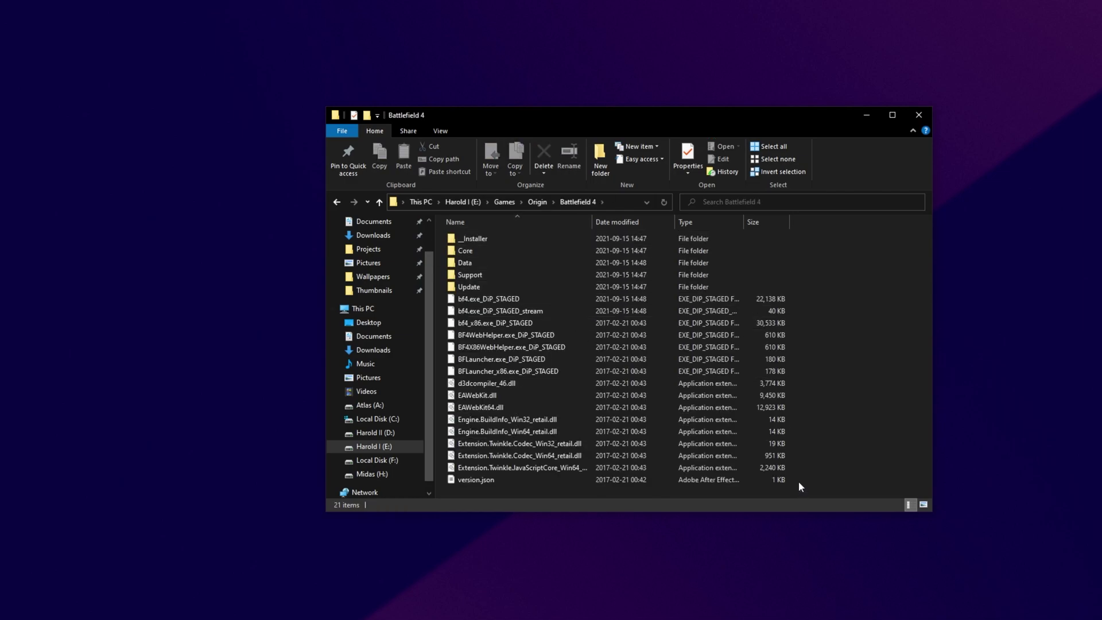
pyautogui.moveTo(801, 487); pyautogui.dragTo(543, 84)
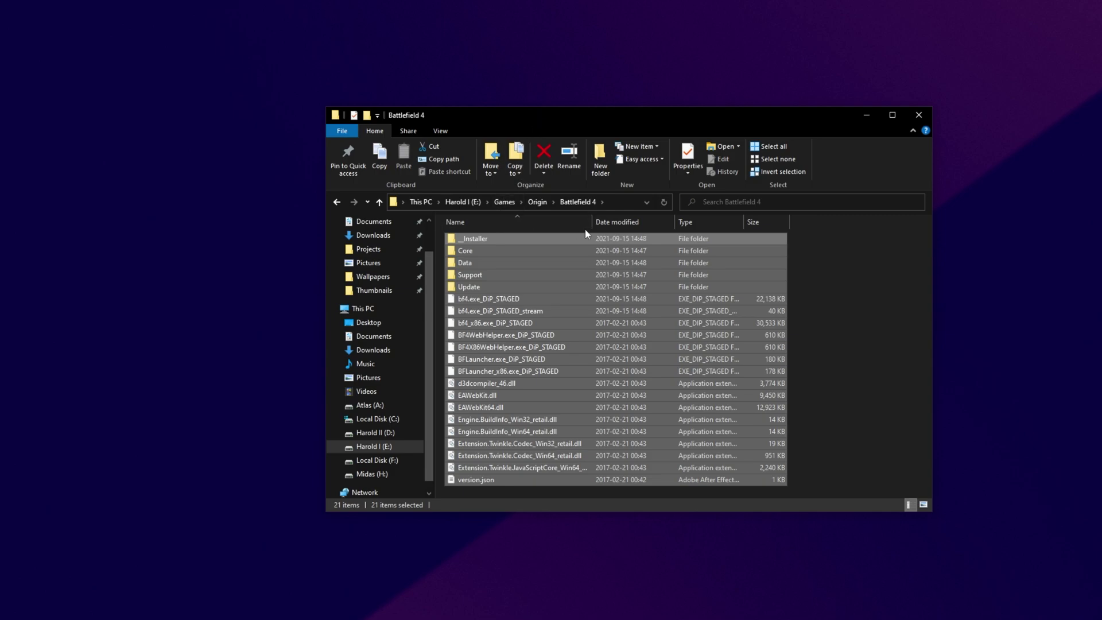
pyautogui.press('Delete')
pyautogui.click(591, 318)
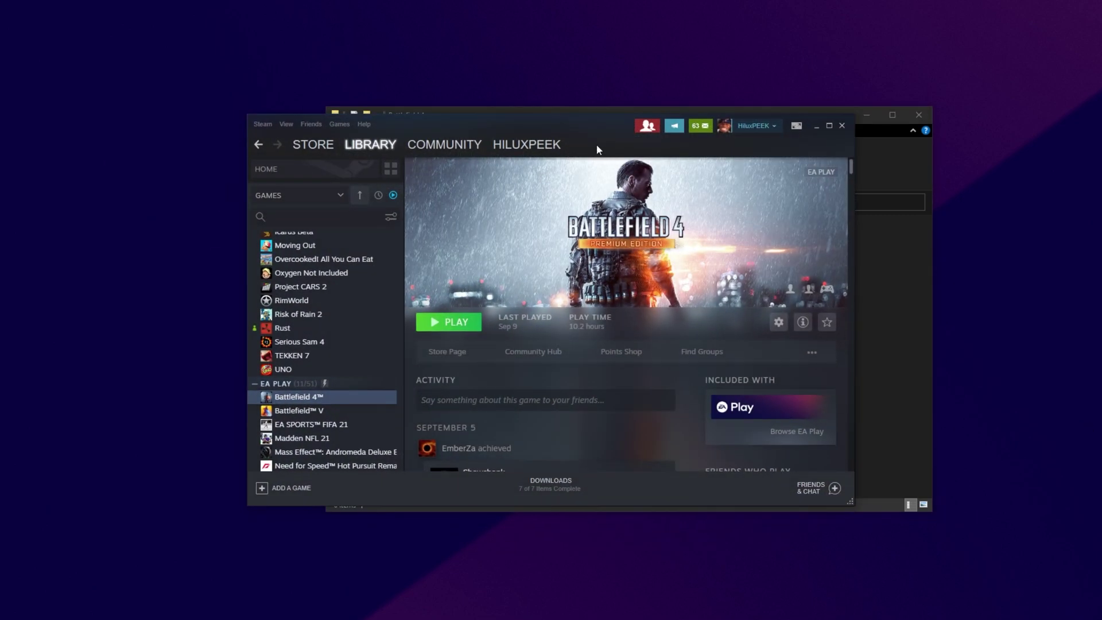
# Step: Open Steam's Battlefield 4 local files folder and place it beside the Origin folder
pyautogui.rightClick(315, 398)
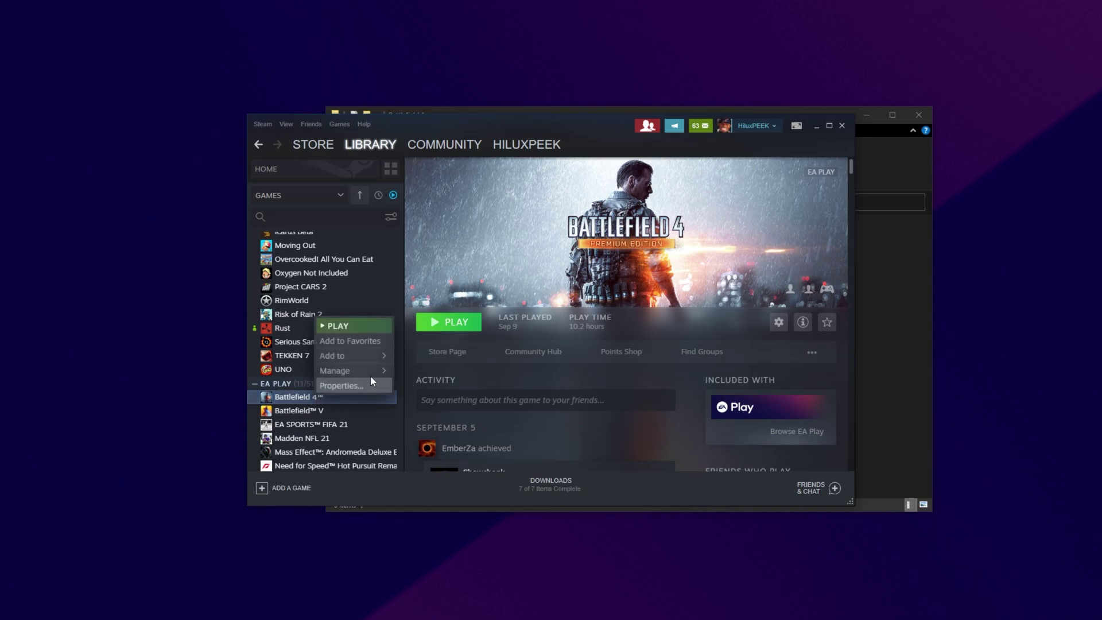
pyautogui.moveTo(344, 370)
pyautogui.click(449, 404)
pyautogui.click(817, 139)
pyautogui.click(816, 126)
pyautogui.moveTo(728, 112); pyautogui.dragTo(597, 116)
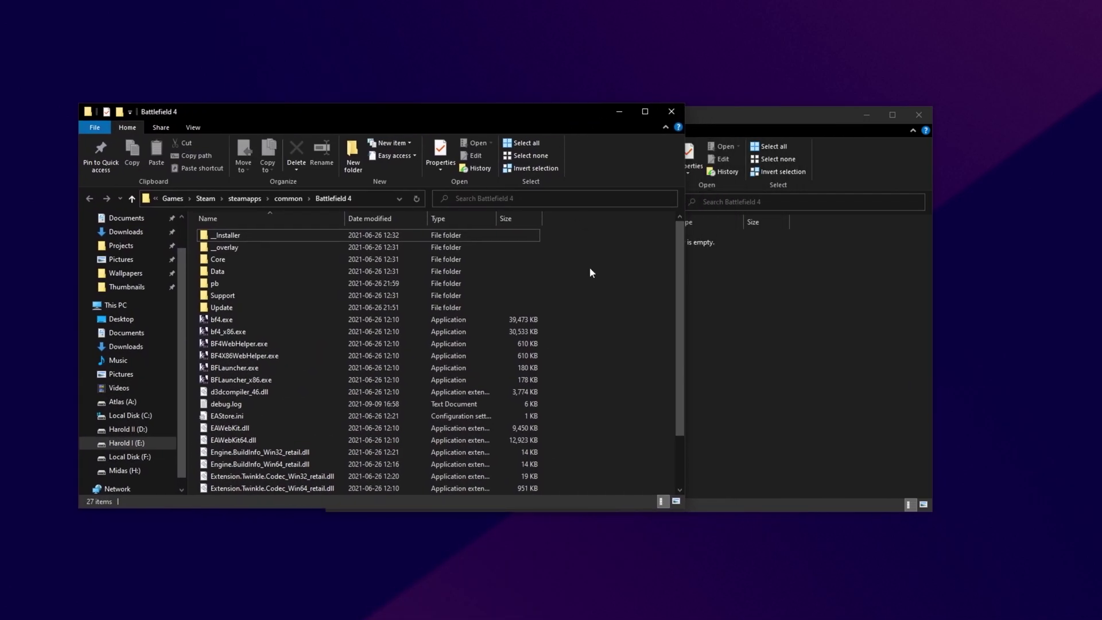
pyautogui.hotkey('ctrl', 'a')
pyautogui.moveTo(525, 115); pyautogui.dragTo(478, 114)
pyautogui.moveTo(673, 122); pyautogui.dragTo(694, 116)
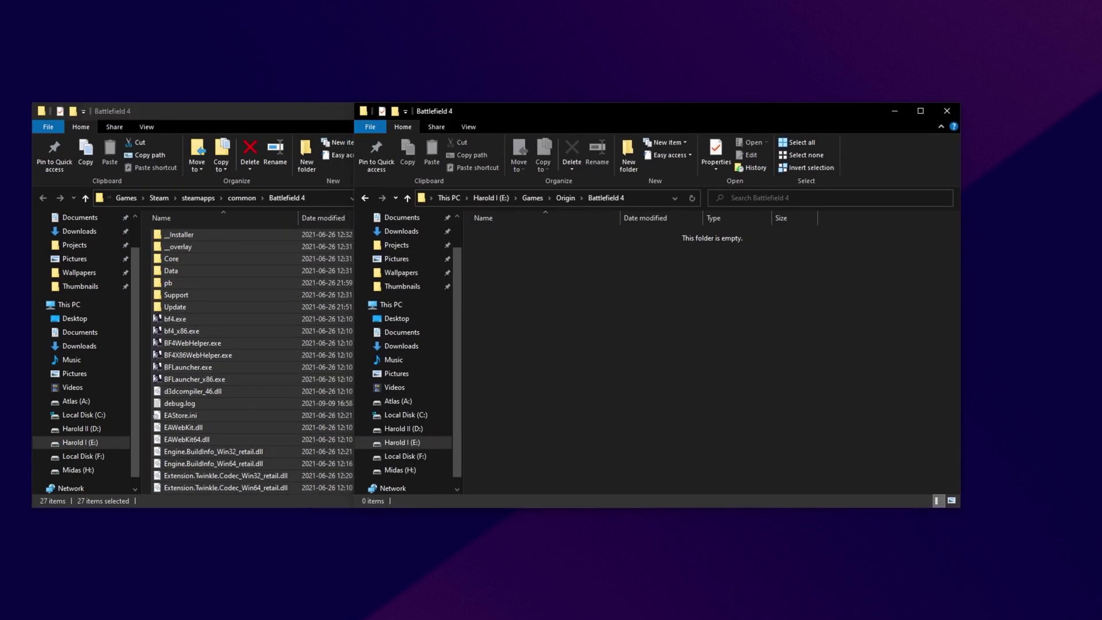
# Step: Move all 27 Steam Battlefield 4 items into the Origin folder and close the emptied Steam window
pyautogui.click(241, 282)
pyautogui.hotkey('ctrl', 'a')
pyautogui.hotkey('ctrl', 'c')
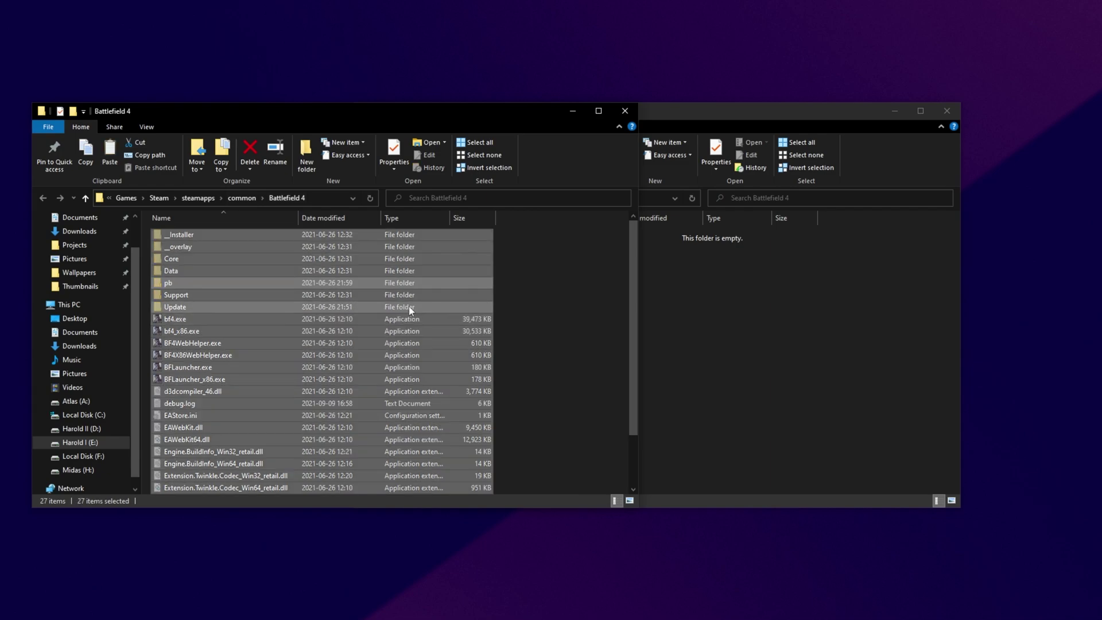
pyautogui.click(765, 325)
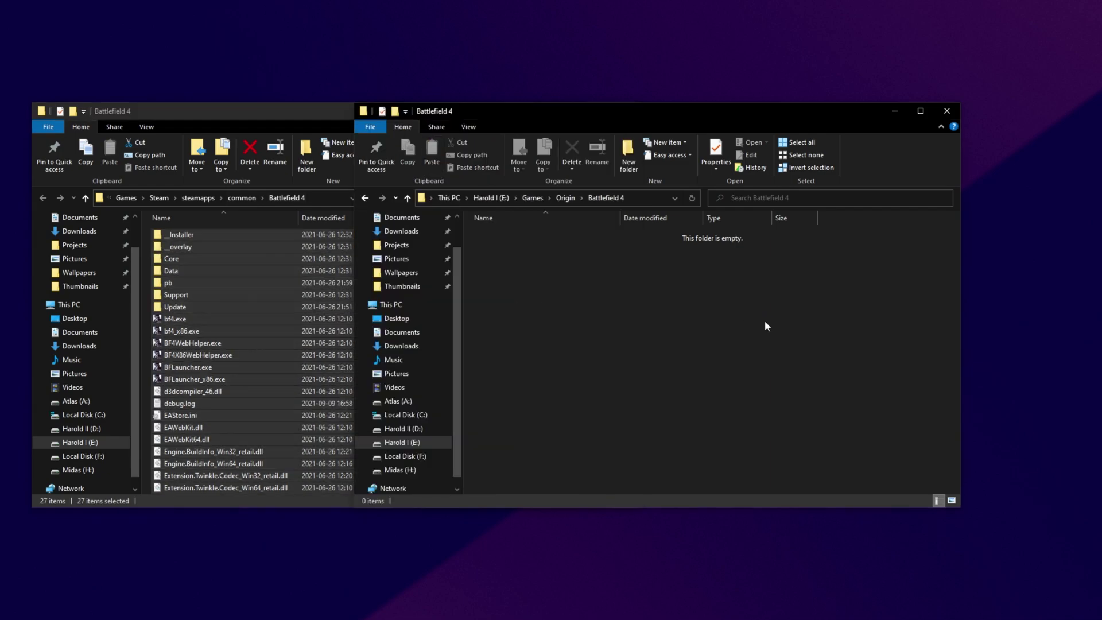
pyautogui.hotkey('ctrl', 'v')
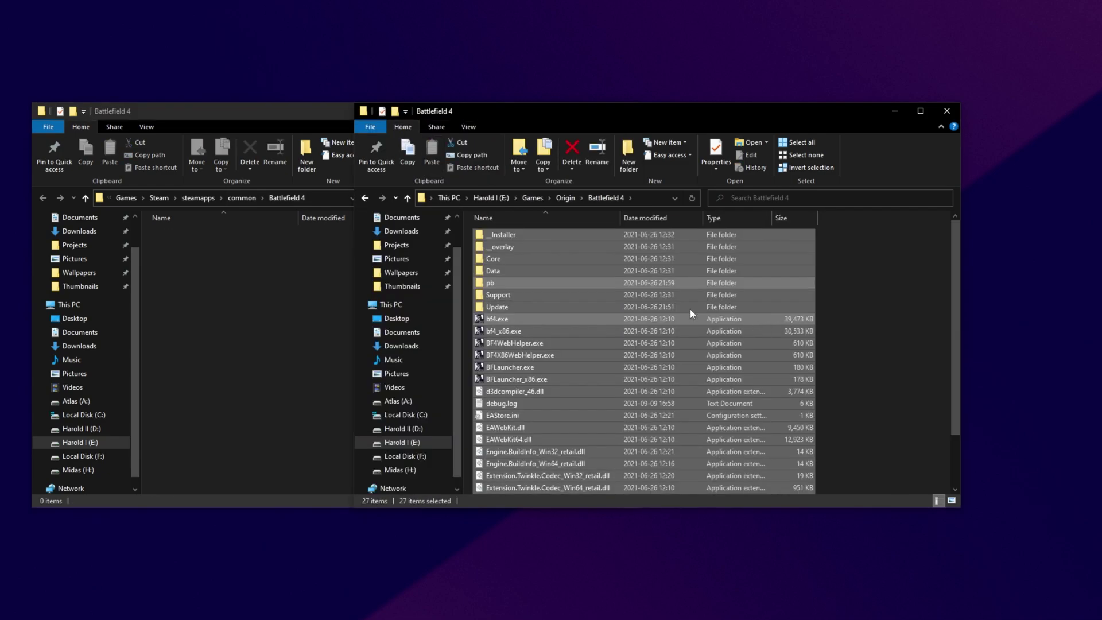
pyautogui.click(279, 305)
pyautogui.click(625, 110)
pyautogui.moveTo(628, 113); pyautogui.dragTo(528, 116)
pyautogui.click(754, 307)
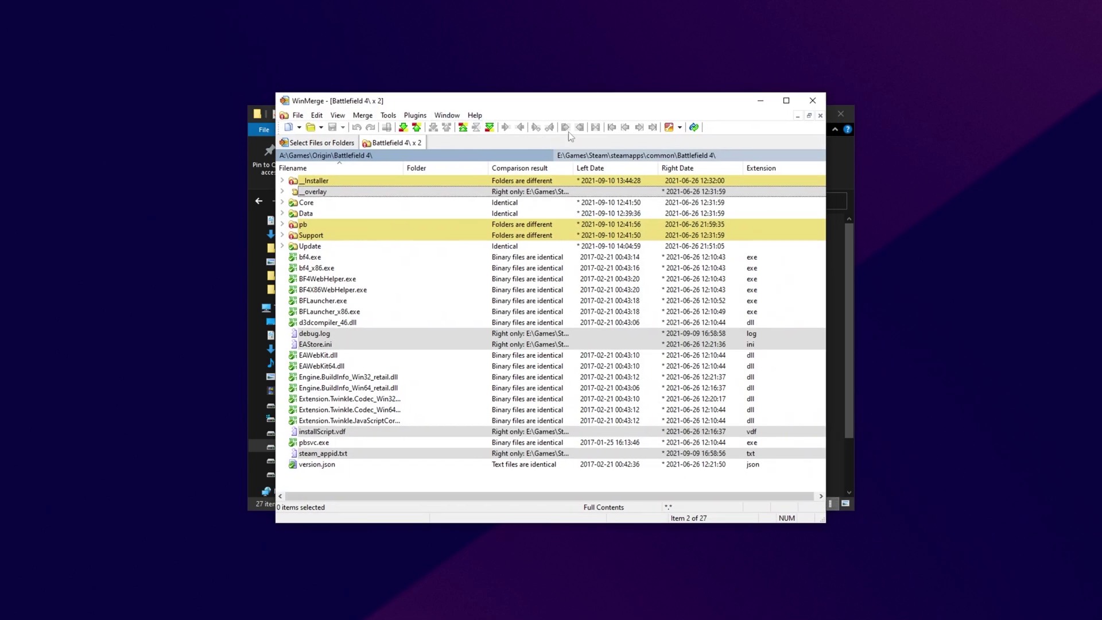
# Step: Select the Steam-only rows _overlay, debug.log, EAStore.ini, installScript.vdf and steam_appid.txt
pyautogui.click(353, 144)
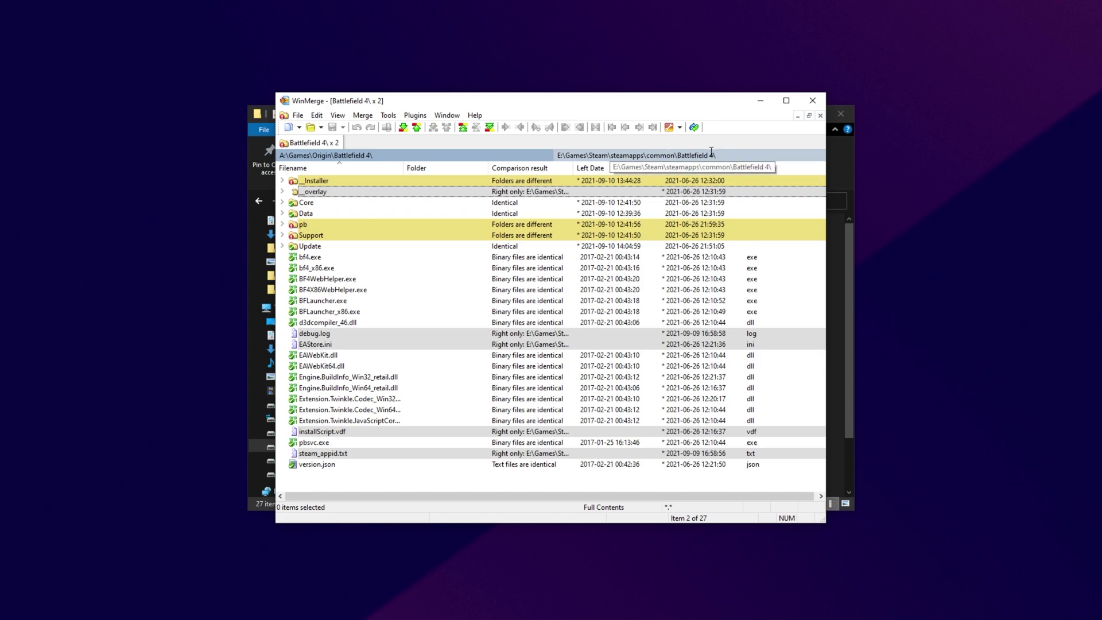
pyautogui.click(386, 192)
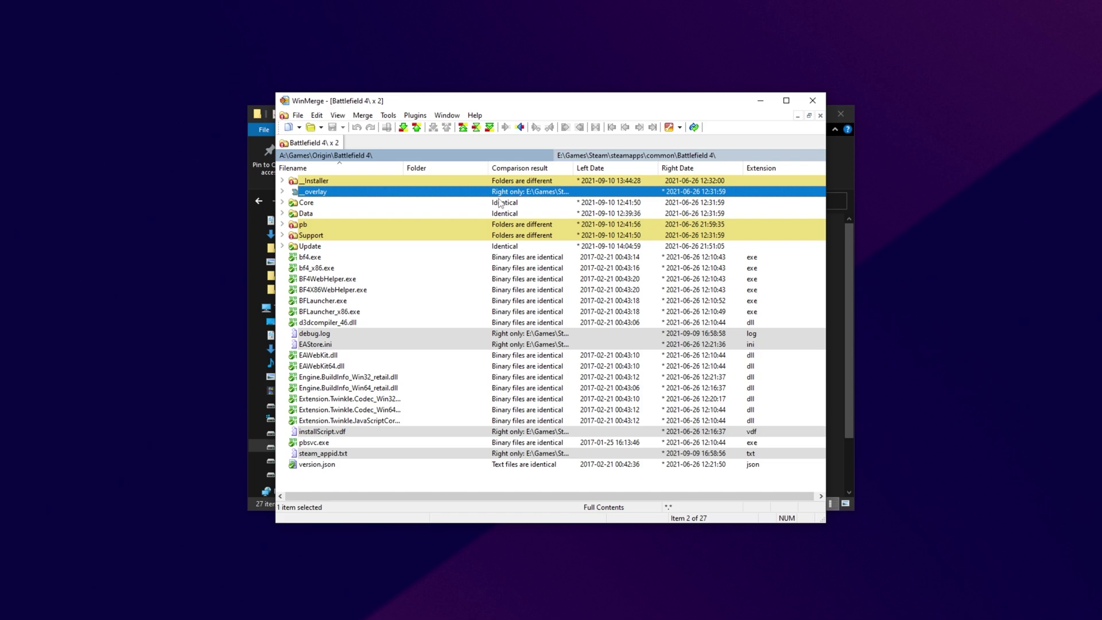
pyautogui.click(550, 333)
pyautogui.keyDown('shift'); pyautogui.click(540, 346); pyautogui.keyUp('shift')
pyautogui.keyDown('ctrl'); pyautogui.click(539, 433); pyautogui.keyUp('ctrl')
pyautogui.keyDown('ctrl'); pyautogui.click(538, 458); pyautogui.keyUp('ctrl')
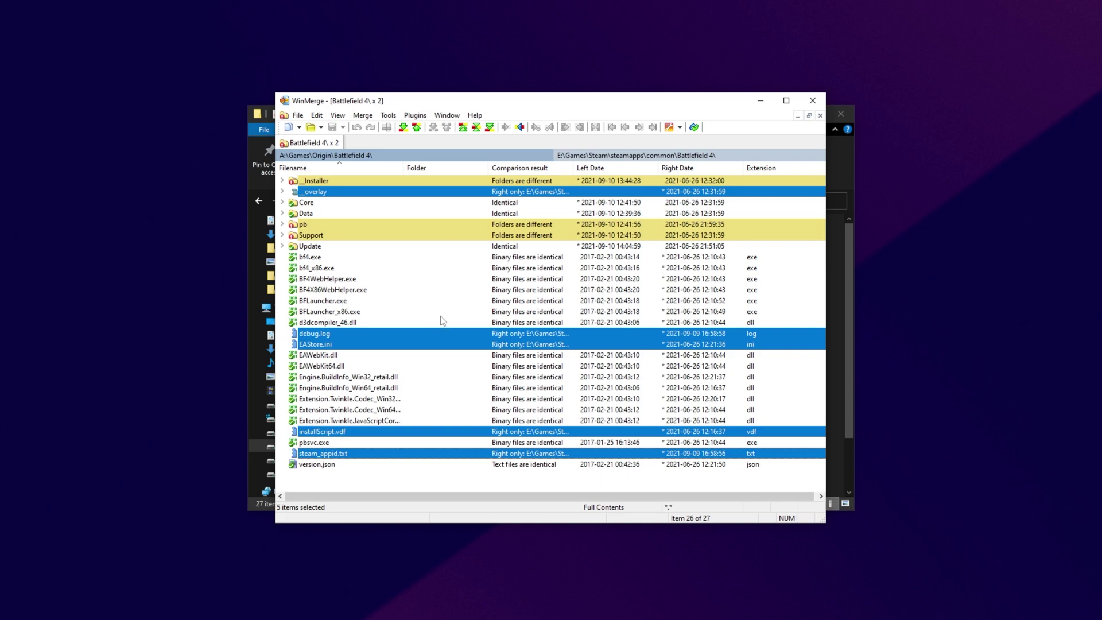
pyautogui.moveTo(477, 106); pyautogui.dragTo(753, 102)
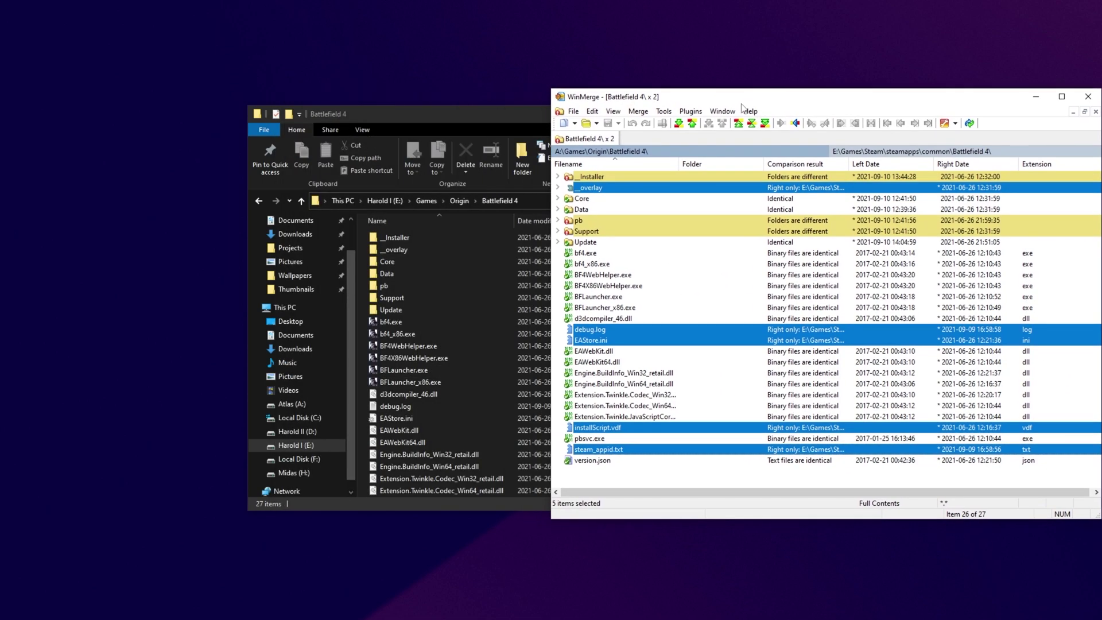
# Step: Select _overlay, debug.log, EAStore.ini, installScript.vdf and steam_appid.txt in the Origin Battlefield 4 folder
pyautogui.click(417, 250)
pyautogui.moveTo(832, 113); pyautogui.dragTo(666, 102)
pyautogui.click(698, 101)
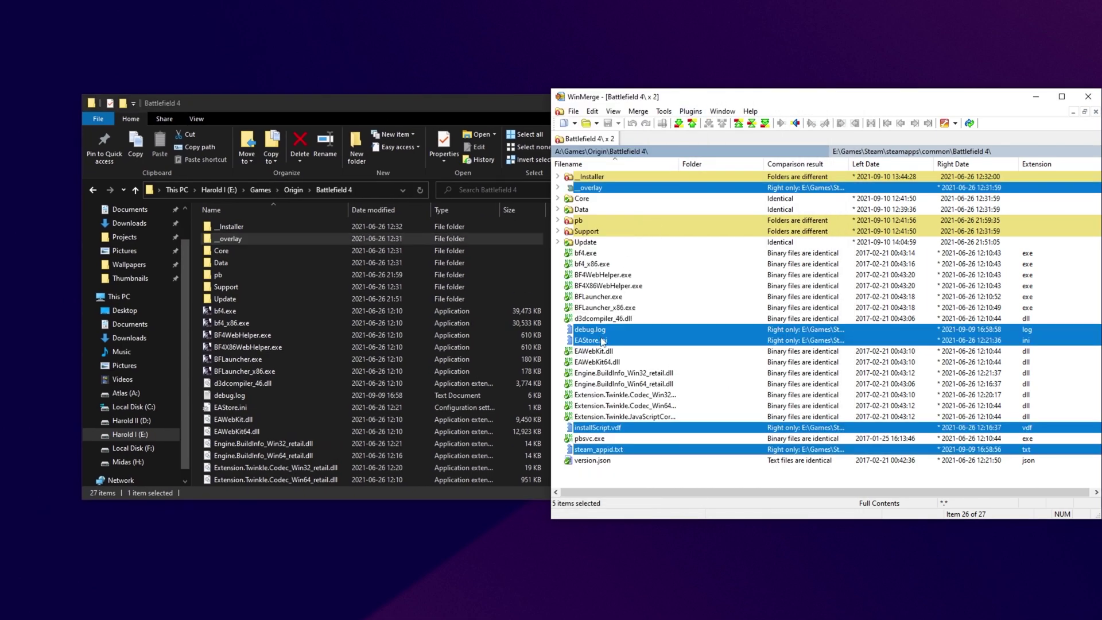
pyautogui.keyDown('ctrl'); pyautogui.click(287, 395); pyautogui.keyUp('ctrl')
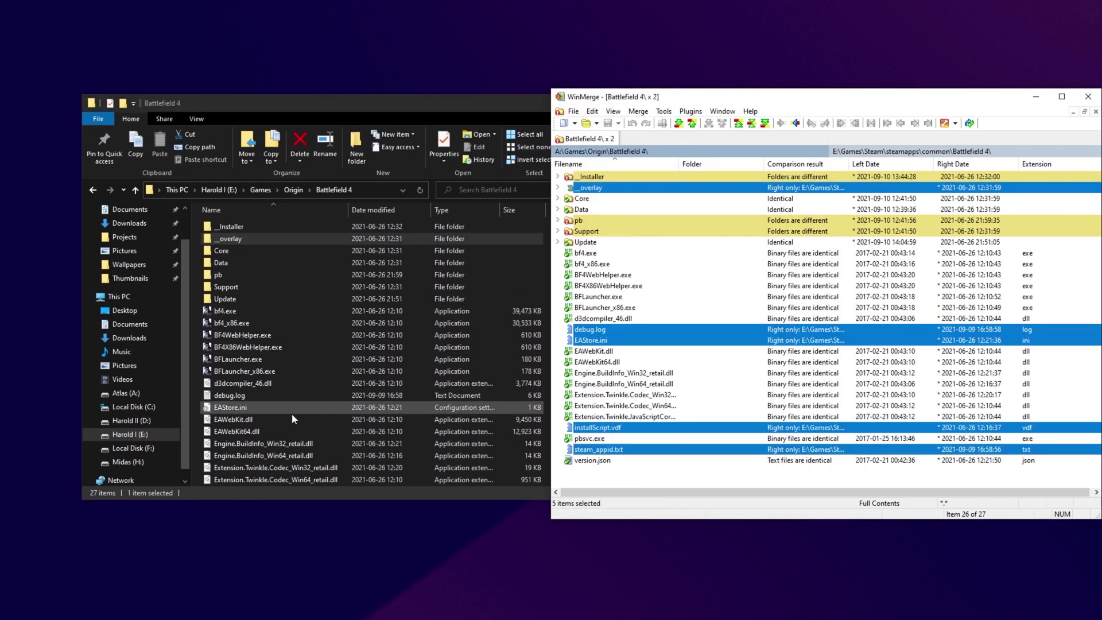
pyautogui.keyDown('ctrl'); pyautogui.click(276, 408); pyautogui.keyUp('ctrl')
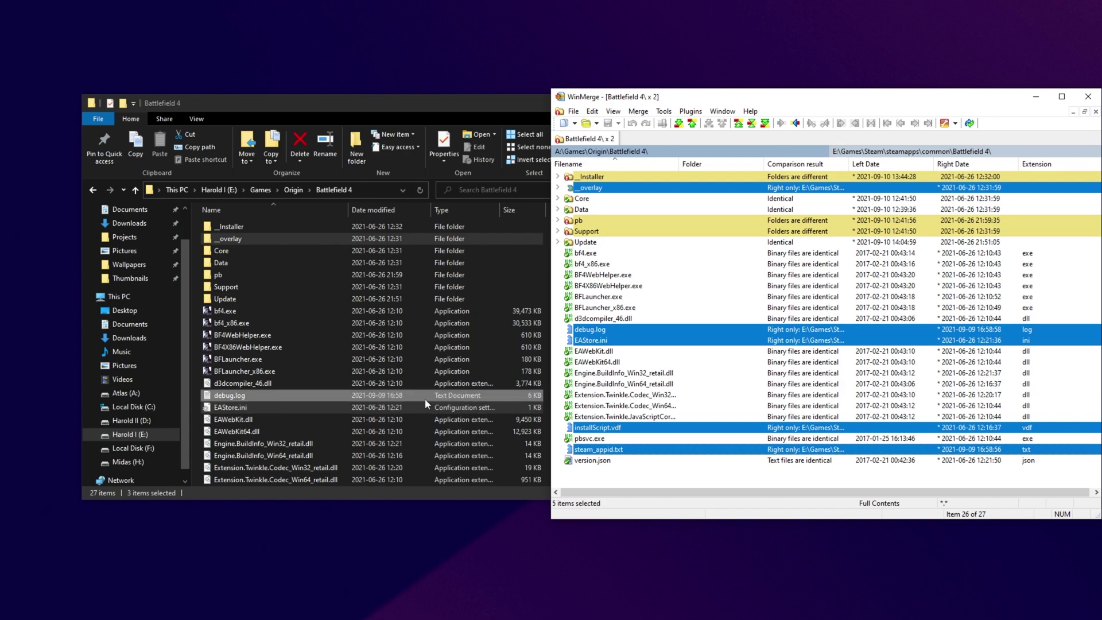
pyautogui.scroll(-2, 425, 399)
pyautogui.click(367, 106)
pyautogui.keyDown('ctrl'); pyautogui.click(247, 444); pyautogui.keyUp('ctrl')
pyautogui.keyDown('ctrl'); pyautogui.click(266, 467); pyautogui.keyUp('ctrl')
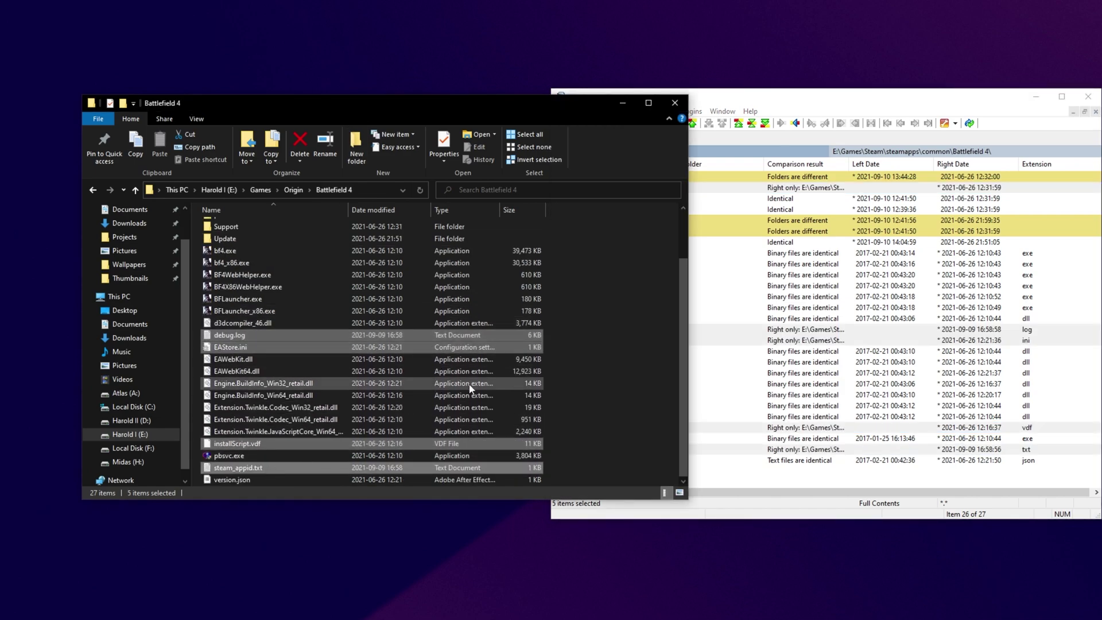
pyautogui.scroll(2, 493, 384)
pyautogui.keyDown('ctrl'); pyautogui.click(494, 383); pyautogui.keyUp('ctrl')
# Step: Delete the five selected items, leaving 22 items in the folder
pyautogui.press('Delete')
pyautogui.press('Return')
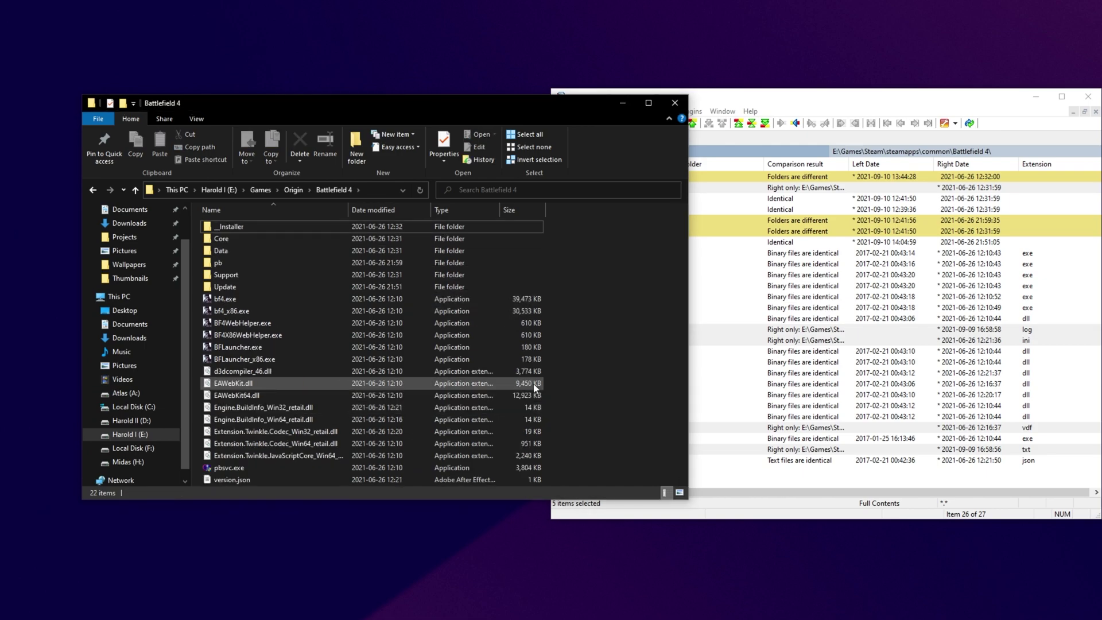
pyautogui.moveTo(563, 111); pyautogui.dragTo(730, 119)
pyautogui.moveTo(909, 108); pyautogui.dragTo(633, 115)
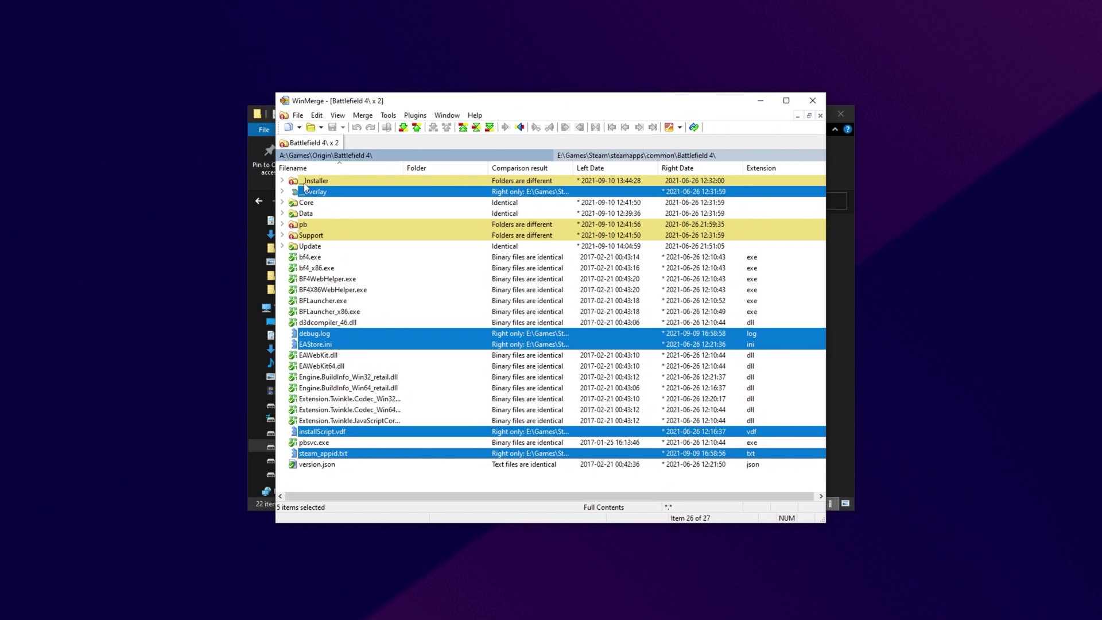
# Step: Expand _Installer, DLC and Xpack0 in the comparison and inspect Xpack0's contents
pyautogui.click(305, 190)
pyautogui.click(282, 181)
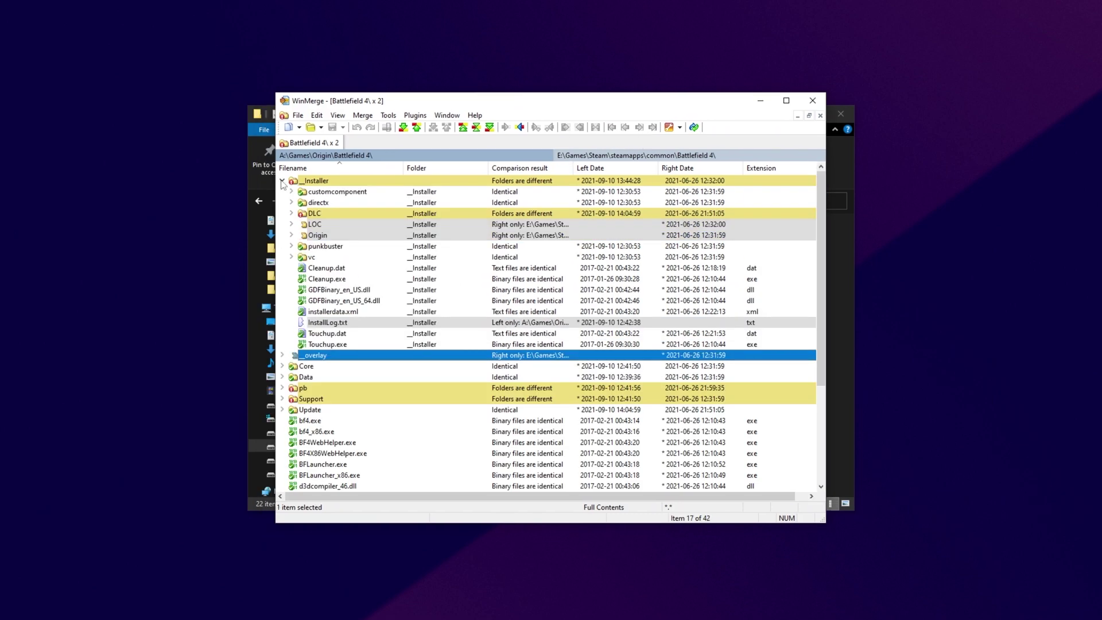
pyautogui.click(291, 213)
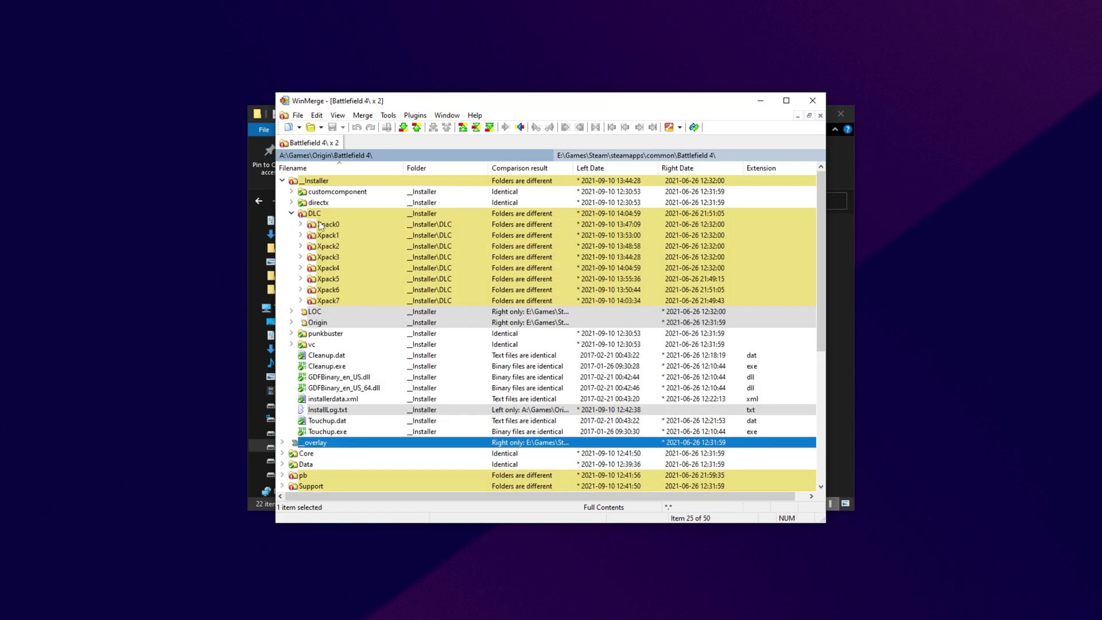
pyautogui.click(322, 225)
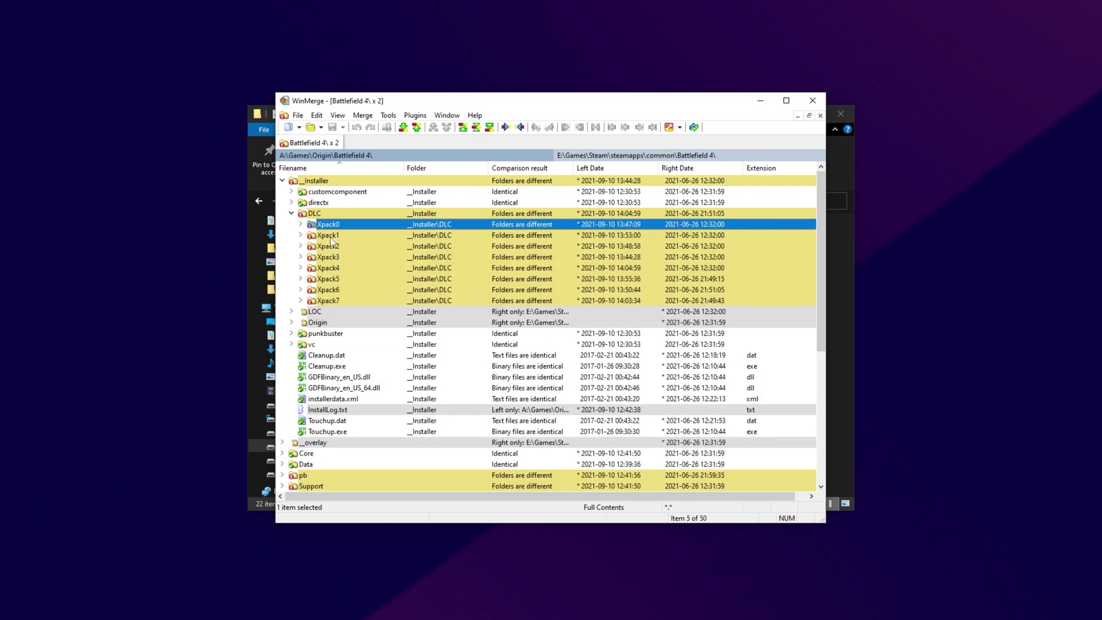
pyautogui.click(300, 224)
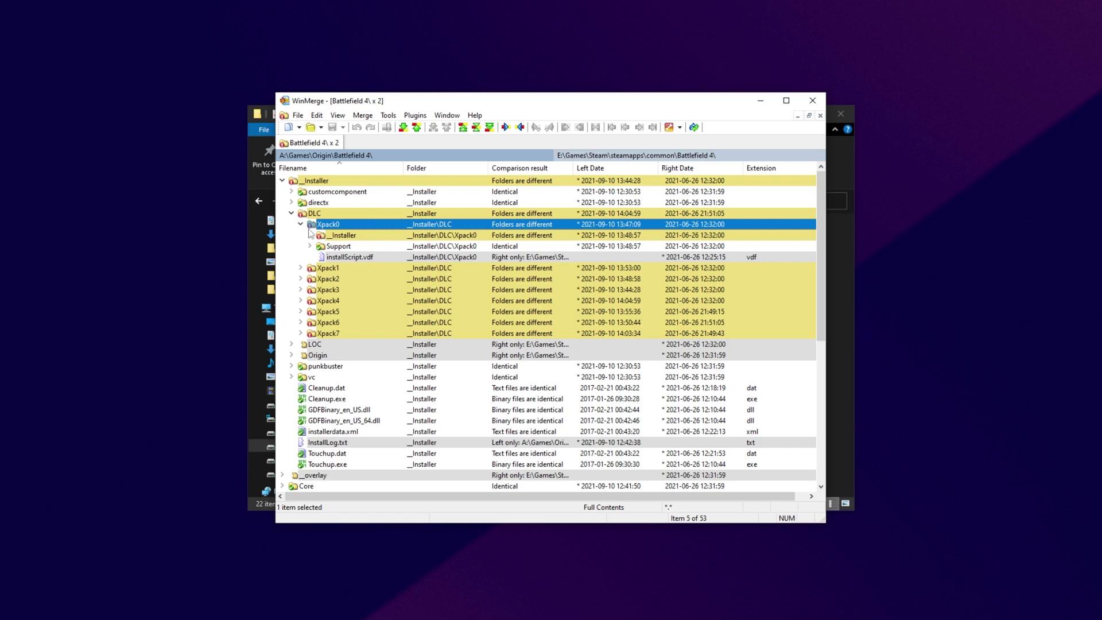
pyautogui.click(310, 236)
pyautogui.click(357, 279)
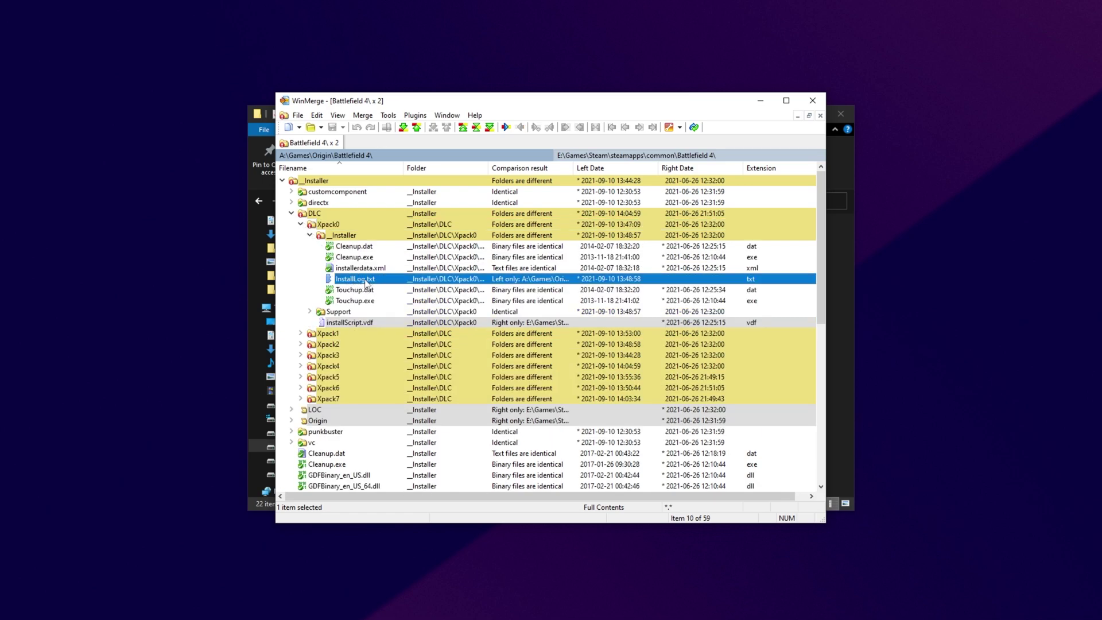
pyautogui.click(310, 236)
# Step: Pick out Xpack0's Steam-only installScript.vdf and expand Xpack1 to check for it
pyautogui.click(330, 246)
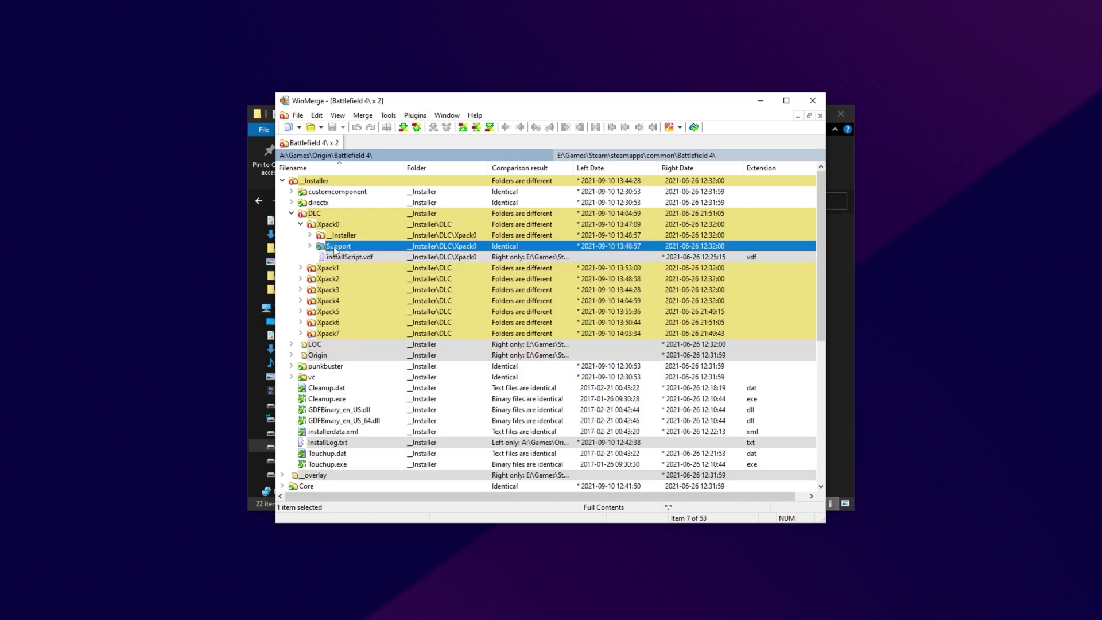
pyautogui.press('Up')
pyautogui.press('Up')
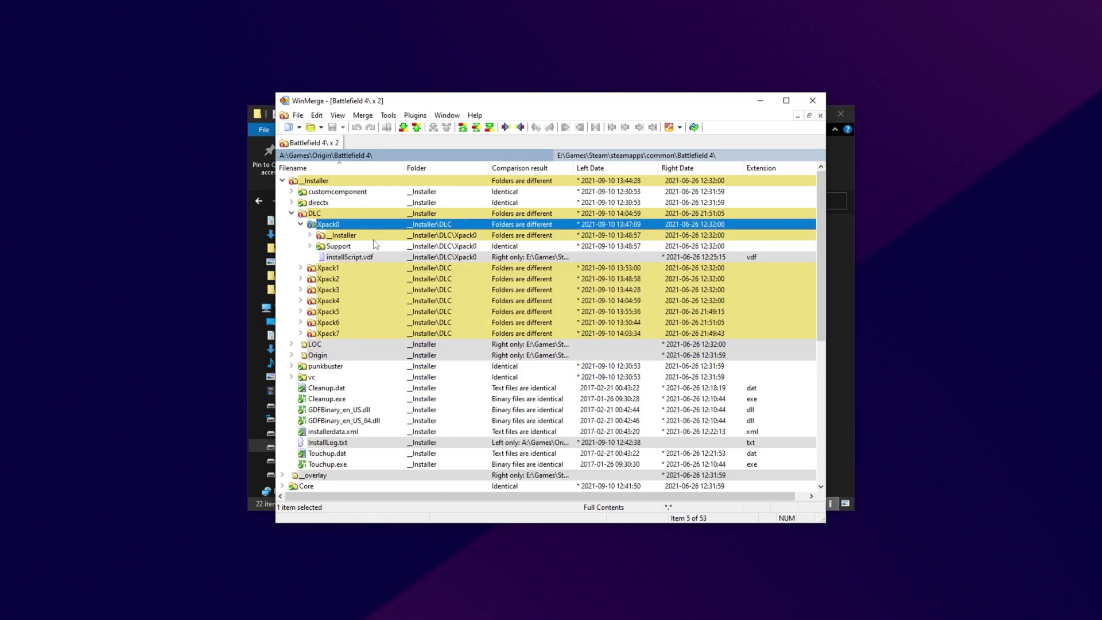
pyautogui.click(350, 258)
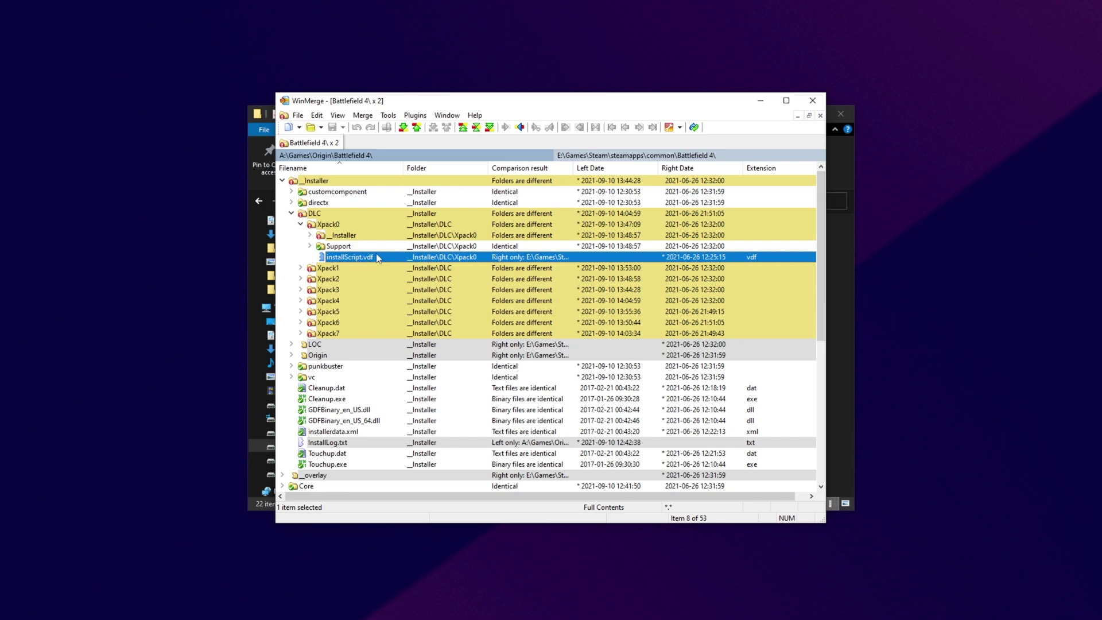
pyautogui.click(301, 268)
pyautogui.click(848, 250)
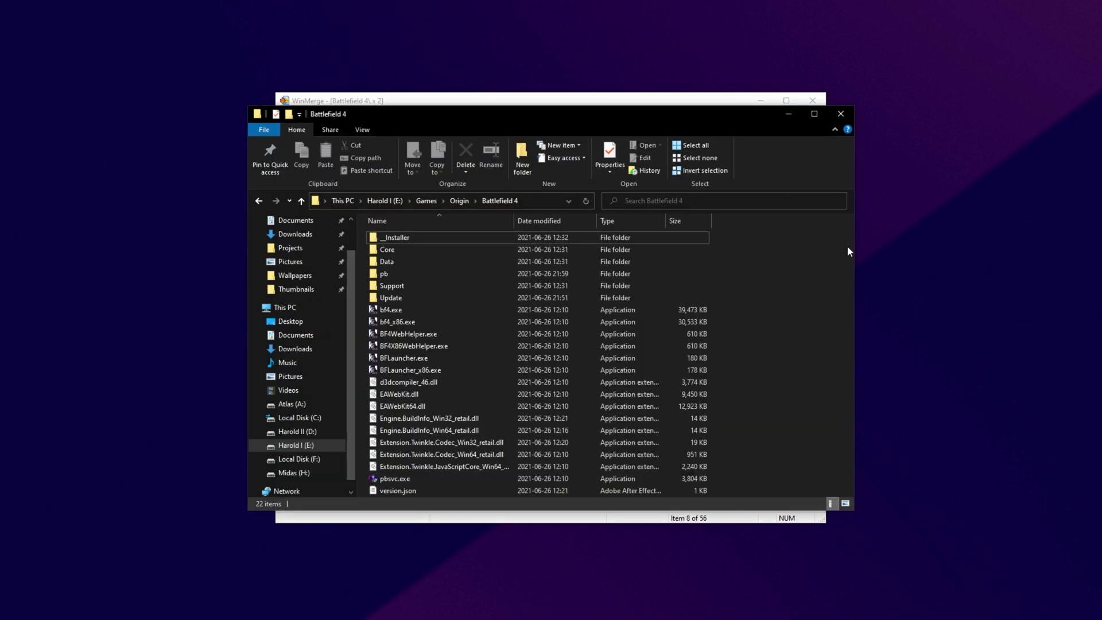
# Step: Delete installScript.vdf from _Installer\DLC\Xpack0 in the Origin install
pyautogui.doubleClick(418, 238)
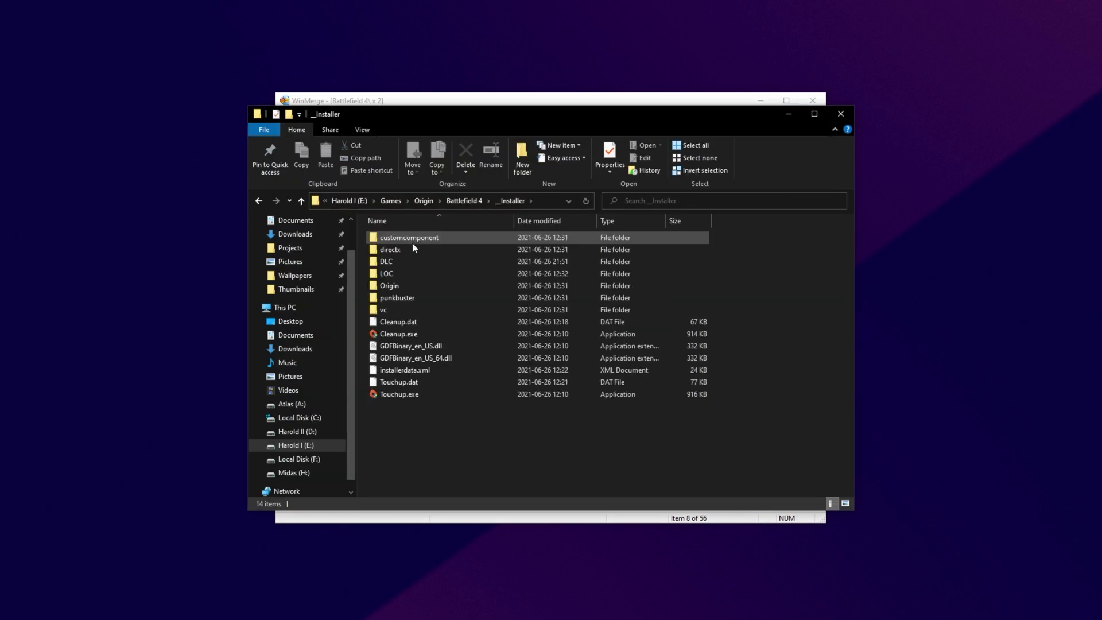
pyautogui.doubleClick(404, 256)
pyautogui.doubleClick(405, 239)
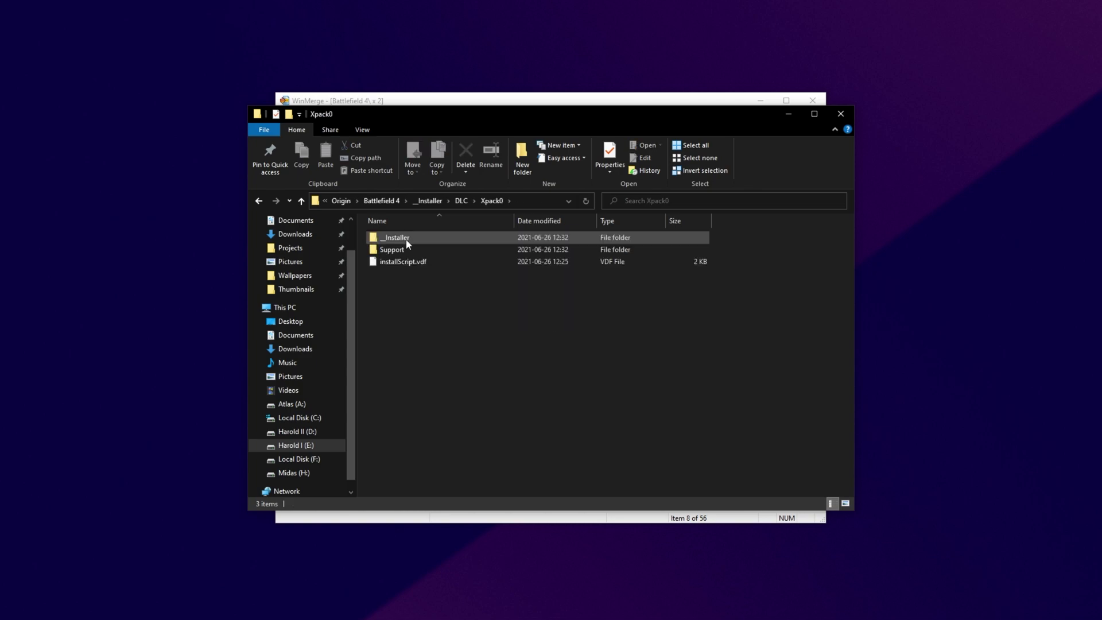
pyautogui.click(421, 263)
pyautogui.press('Delete')
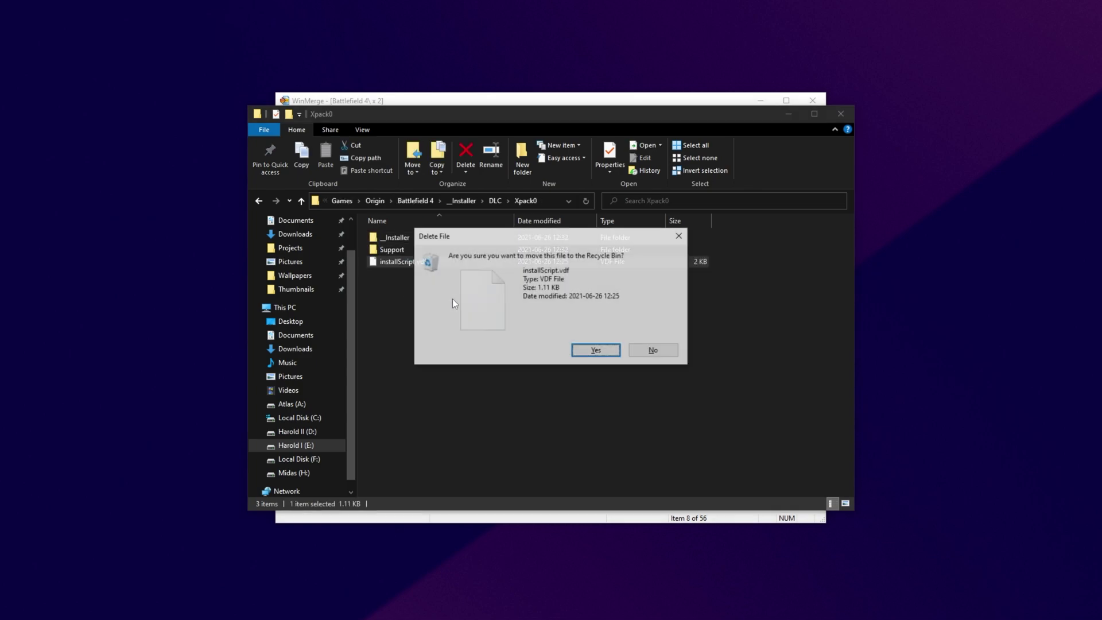
pyautogui.press('Return')
# Step: Delete installScript.vdf from Xpack1 and the remaining Xpack folders
pyautogui.hotkey('alt', 'Up')
pyautogui.press('Down')
pyautogui.press('Return')
pyautogui.moveTo(439, 281); pyautogui.dragTo(421, 265)
pyautogui.press('Delete')
pyautogui.press('Return')
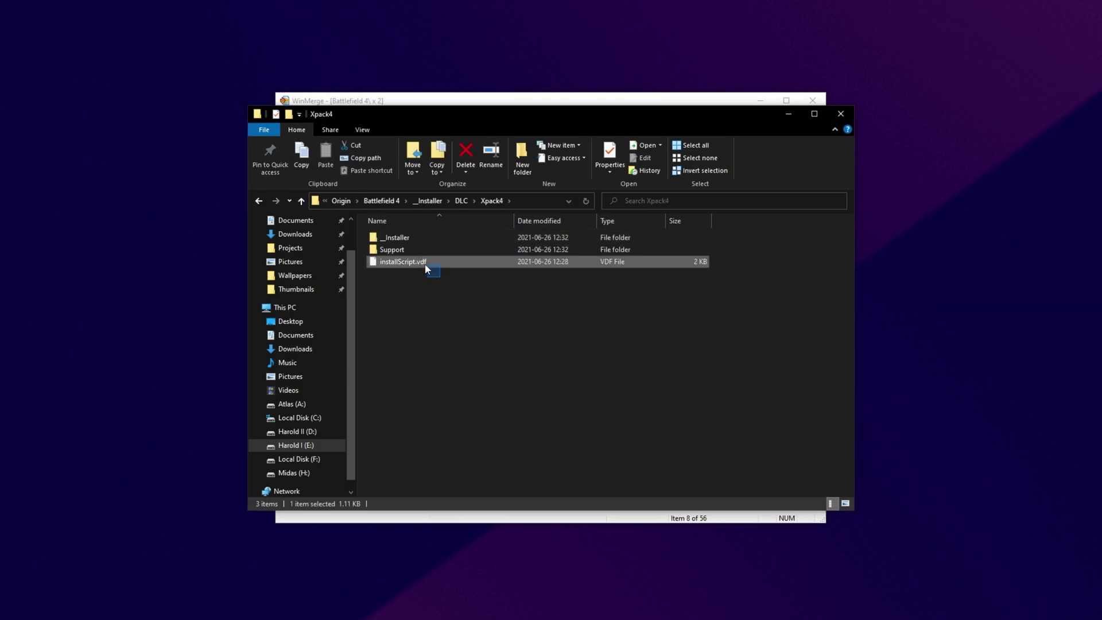
pyautogui.press('Delete')
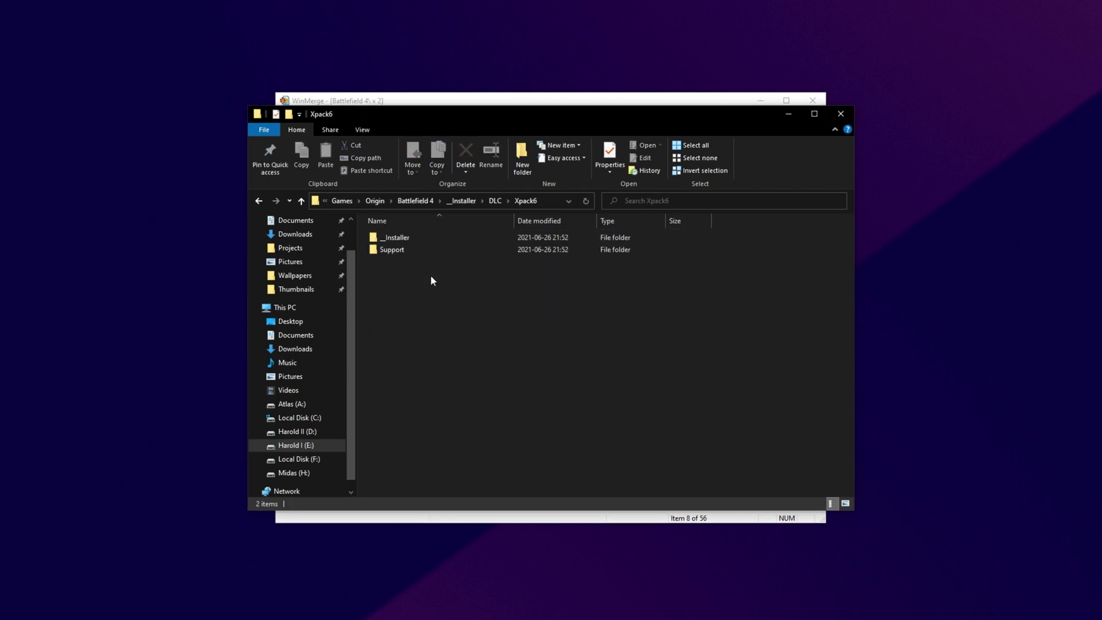
pyautogui.hotkey('alt', 'Up')
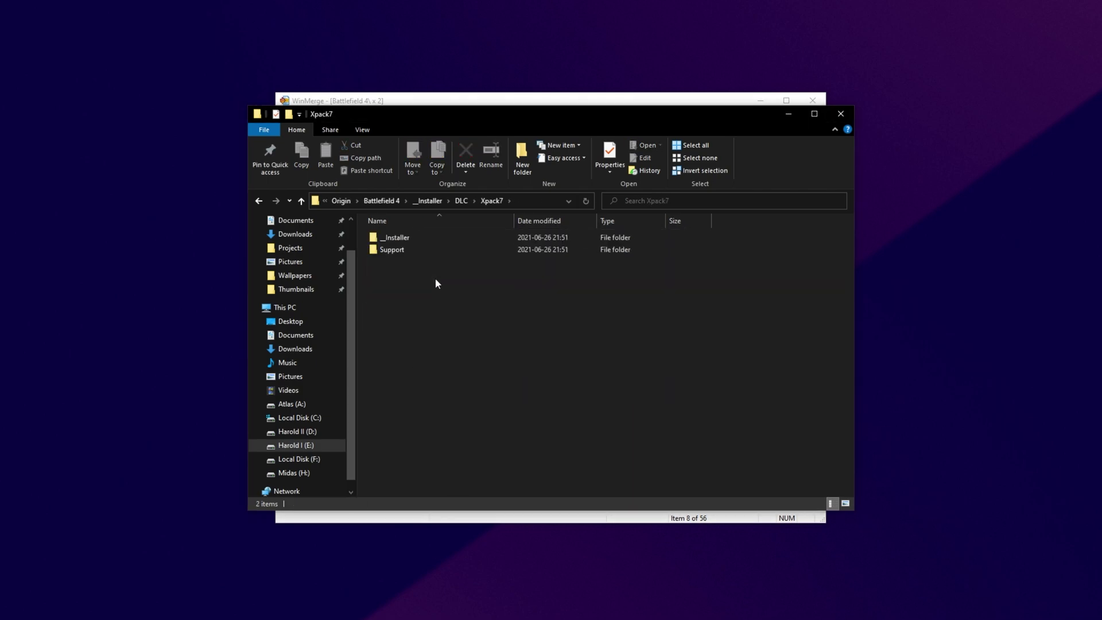
pyautogui.hotkey('alt', 'Up')
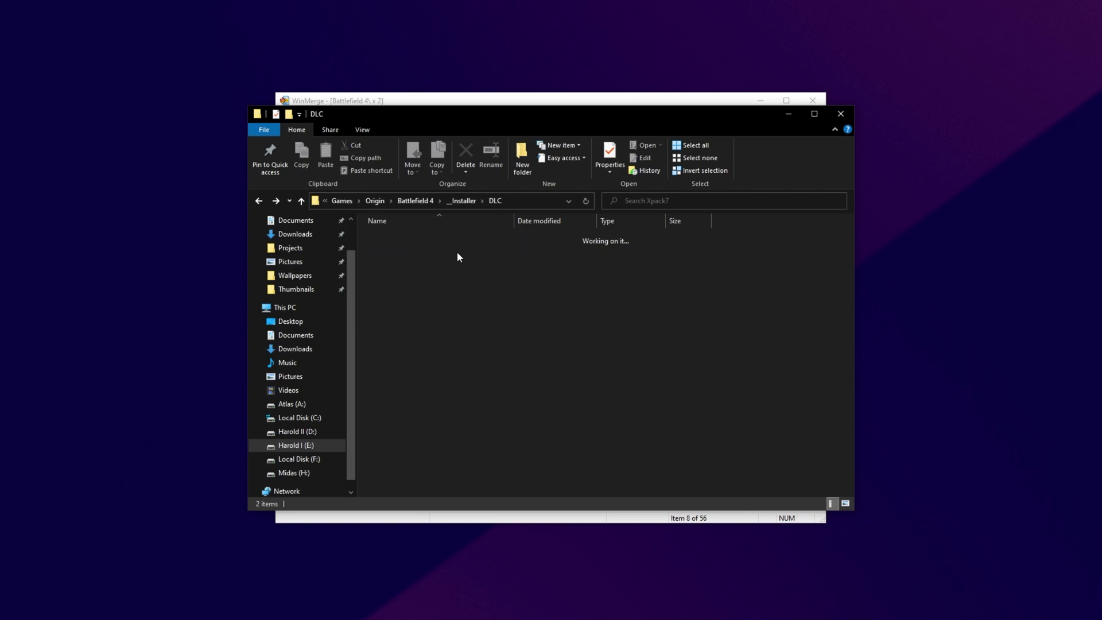
pyautogui.click(574, 101)
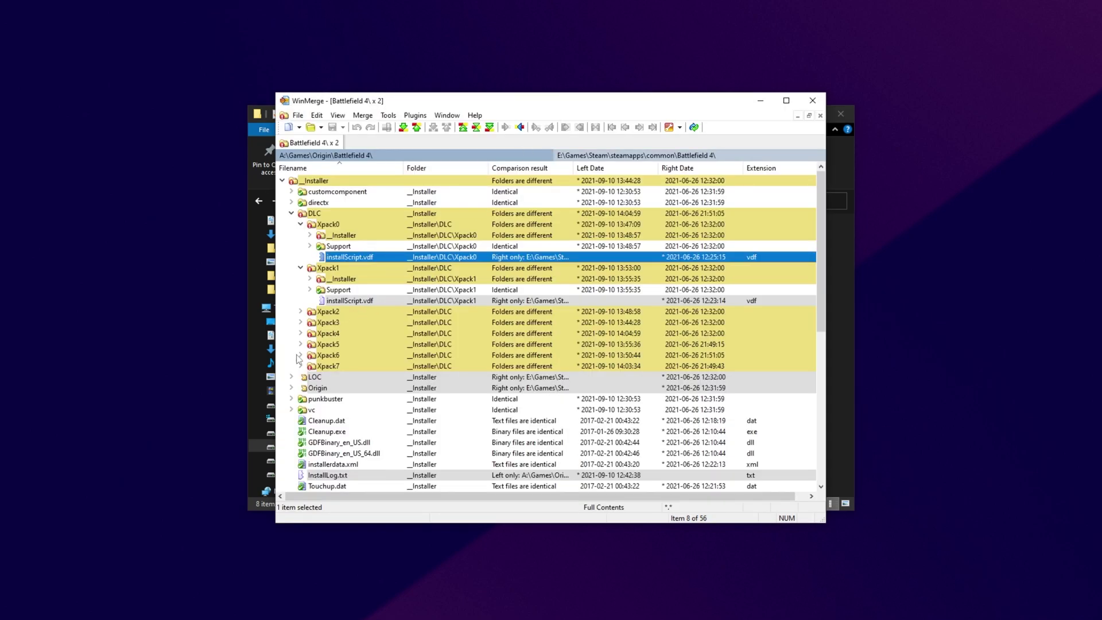
# Step: Select the Steam-only LOC and Origin folder rows under _Installer in WinMerge
pyautogui.click(291, 213)
pyautogui.click(321, 181)
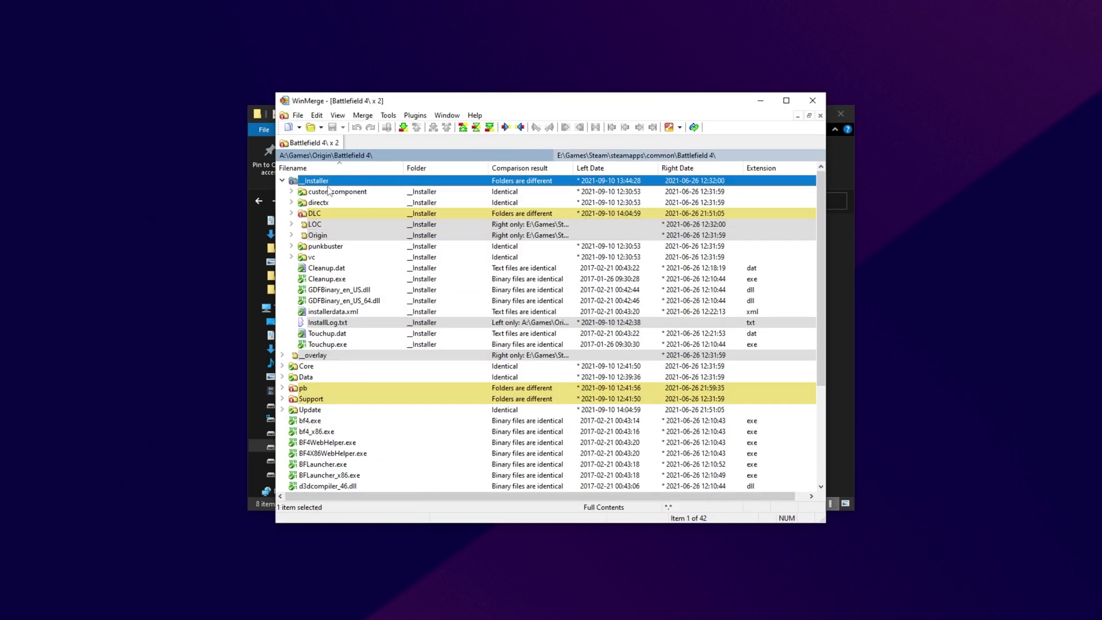
pyautogui.click(331, 225)
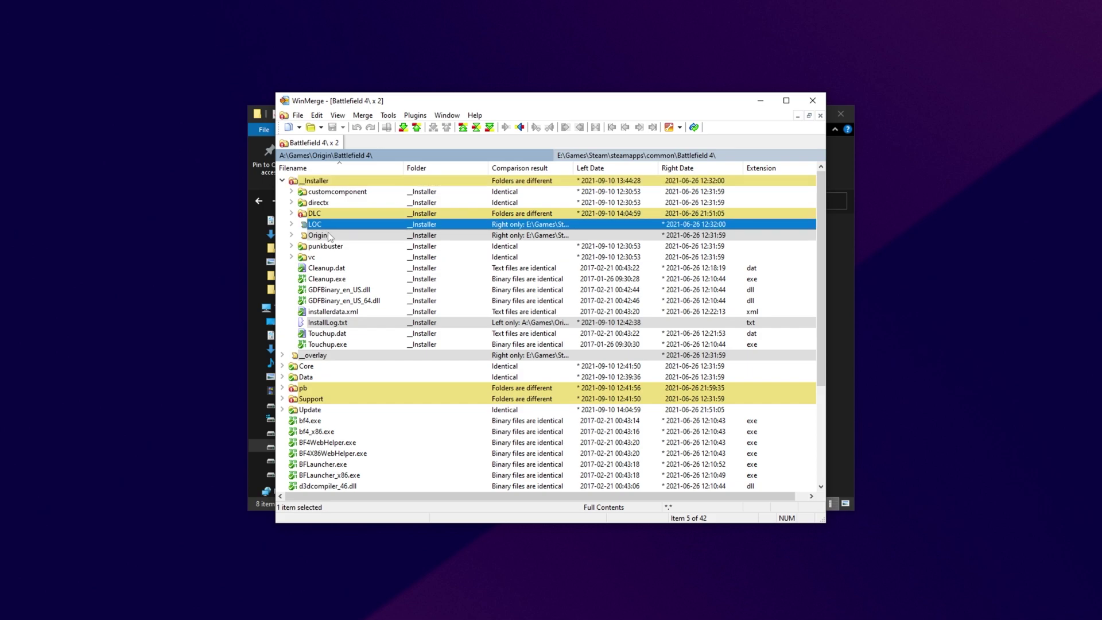
pyautogui.keyDown('shift'); pyautogui.click(331, 237); pyautogui.keyUp('shift')
pyautogui.rightClick(311, 237)
pyautogui.click(313, 235)
# Step: Delete the LOC and Origin folders from the Origin install's _Installer folder
pyautogui.click(844, 239)
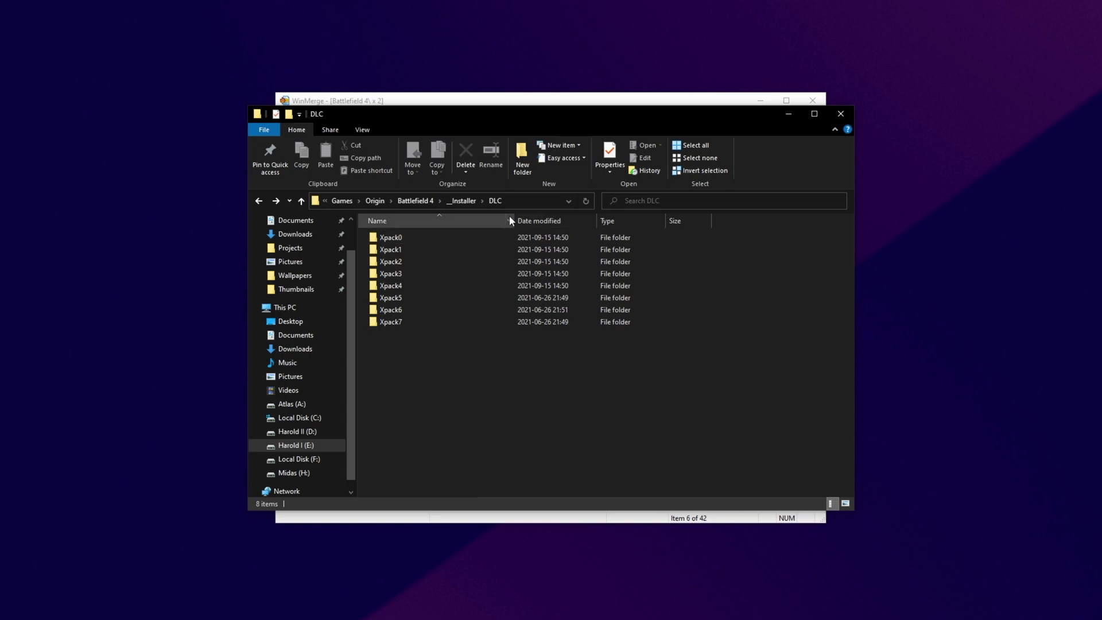
pyautogui.click(408, 270)
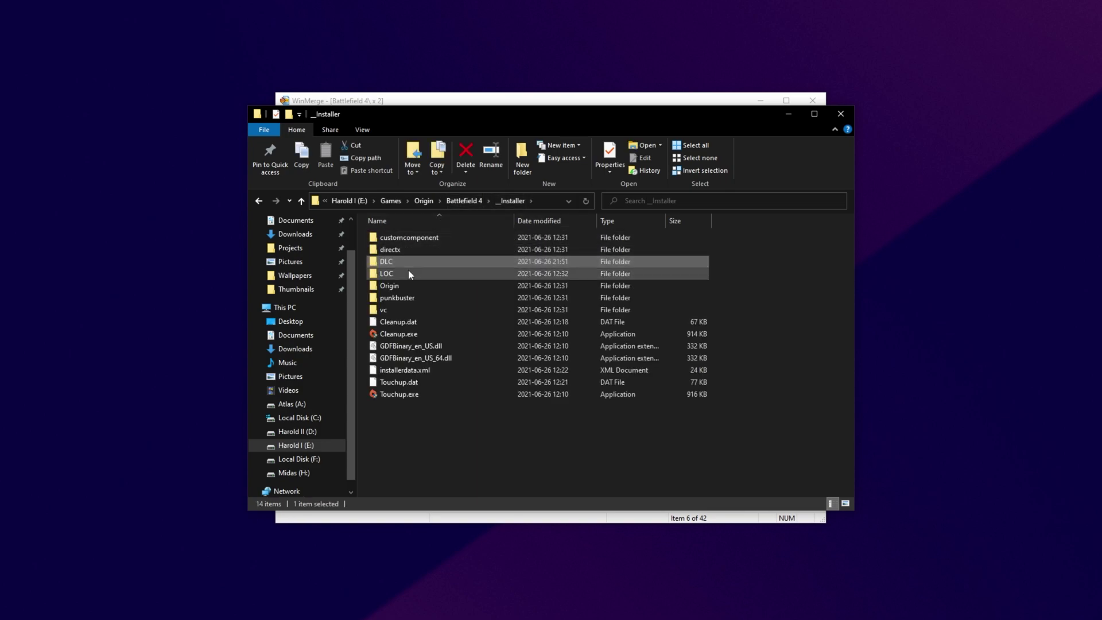
pyautogui.keyDown('shift'); pyautogui.click(415, 283); pyautogui.keyUp('shift')
pyautogui.press('Delete')
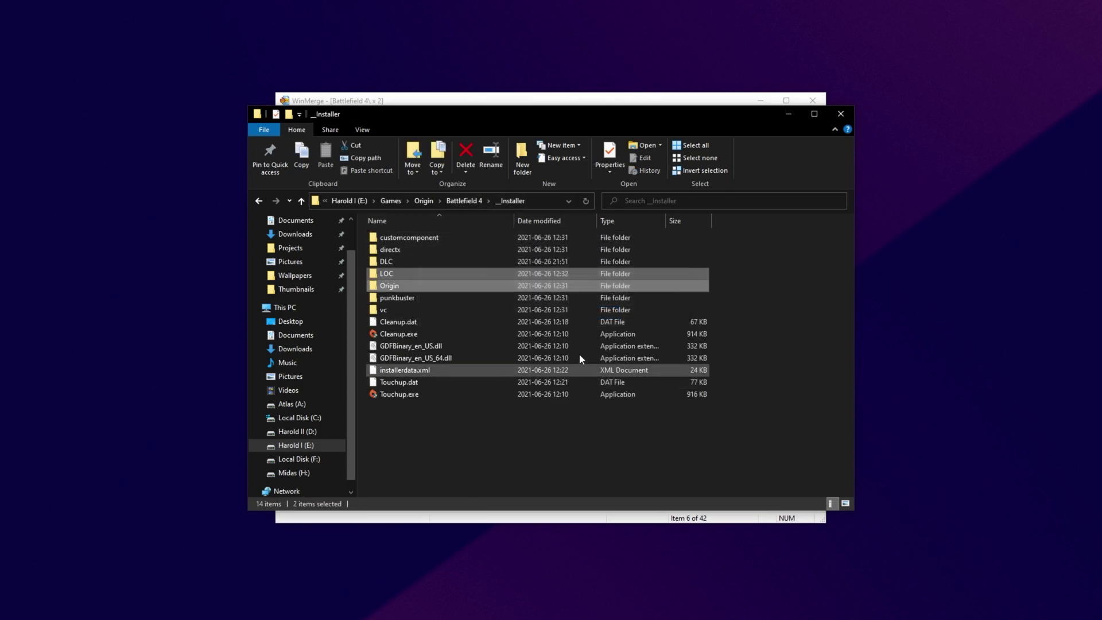
pyautogui.click(659, 106)
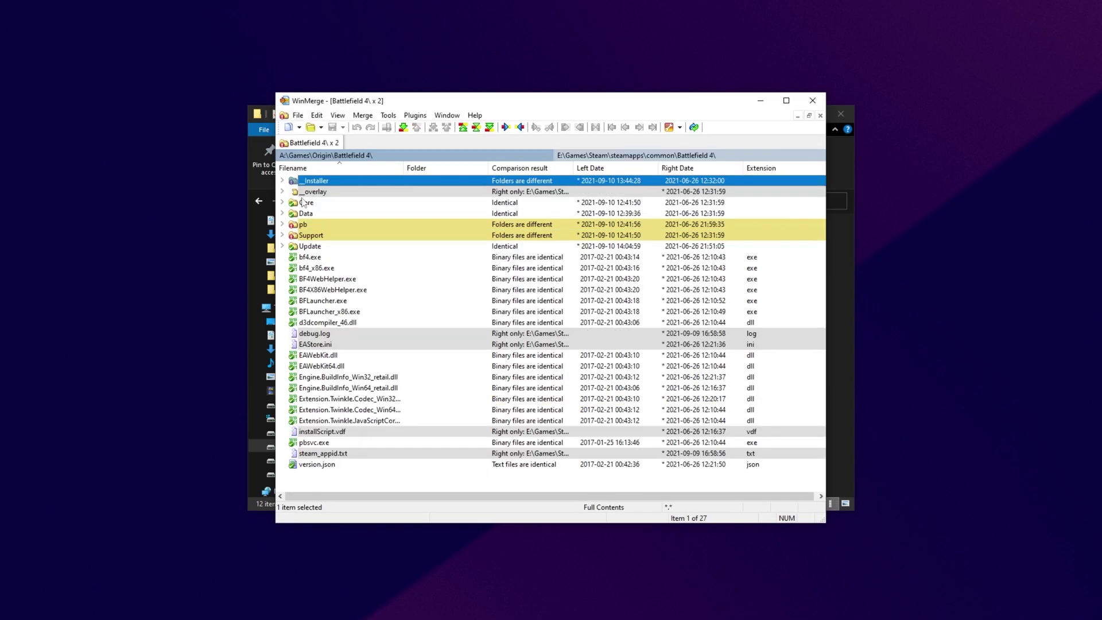
# Step: Inspect the differing pb, Support, EA Help and eula folders, then minimize WinMerge
pyautogui.click(282, 224)
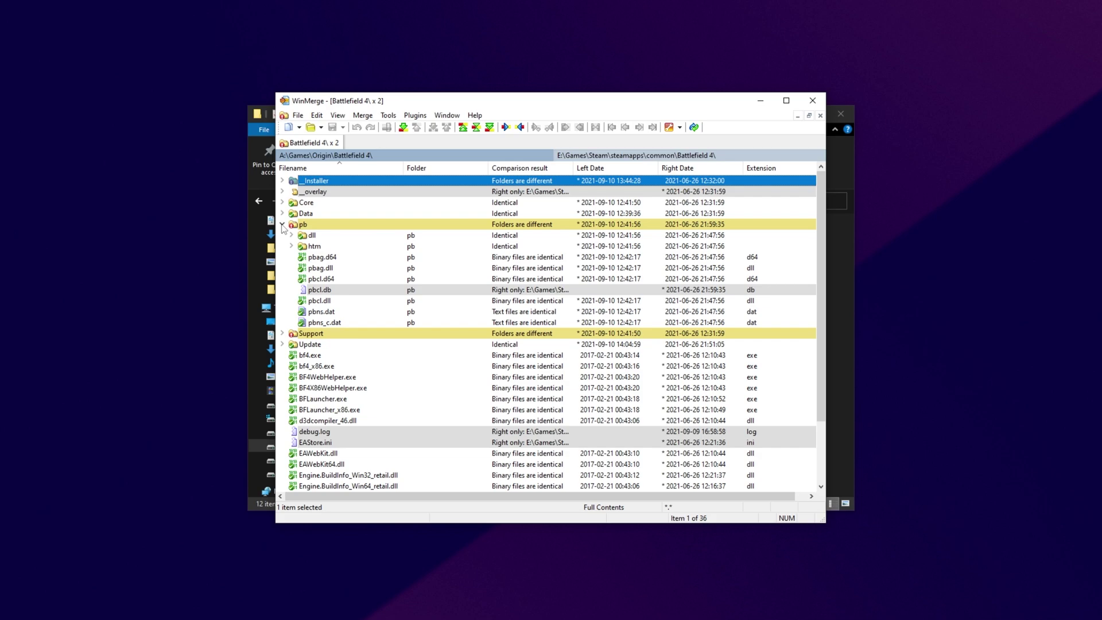
pyautogui.click(281, 224)
pyautogui.click(282, 235)
pyautogui.click(291, 246)
pyautogui.click(291, 246)
pyautogui.click(291, 257)
pyautogui.click(291, 257)
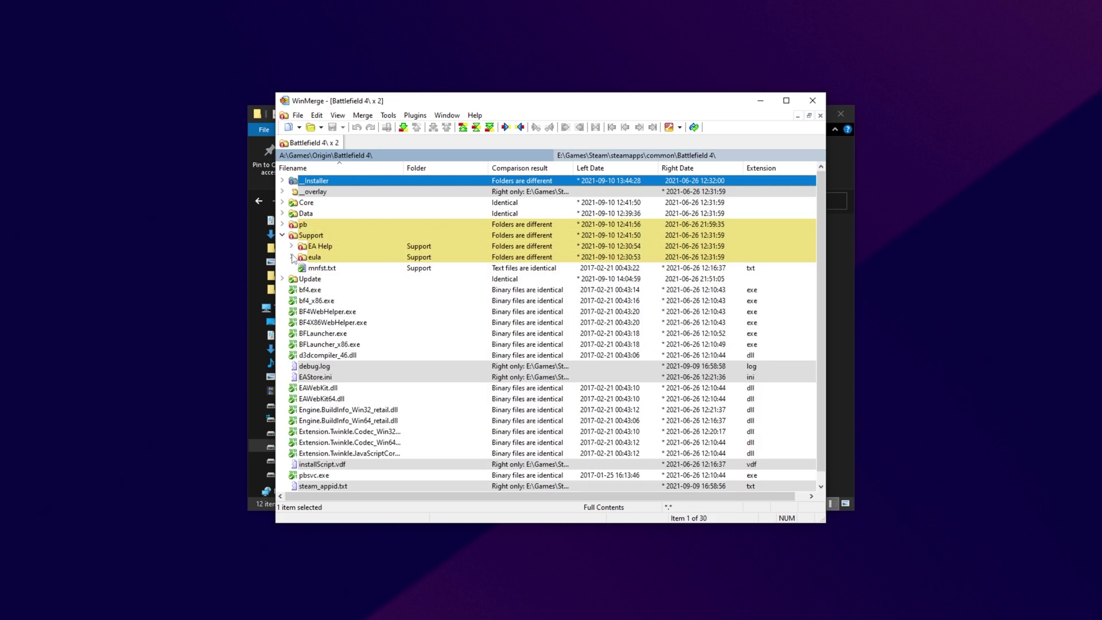
pyautogui.click(282, 235)
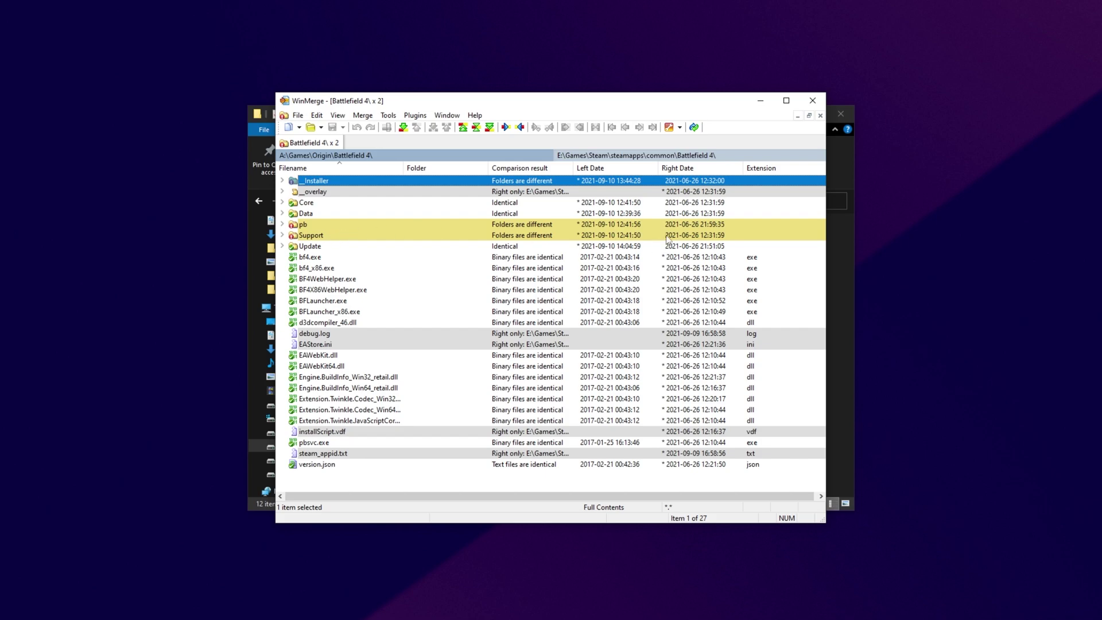
pyautogui.moveTo(689, 106); pyautogui.dragTo(682, 106)
pyautogui.click(753, 102)
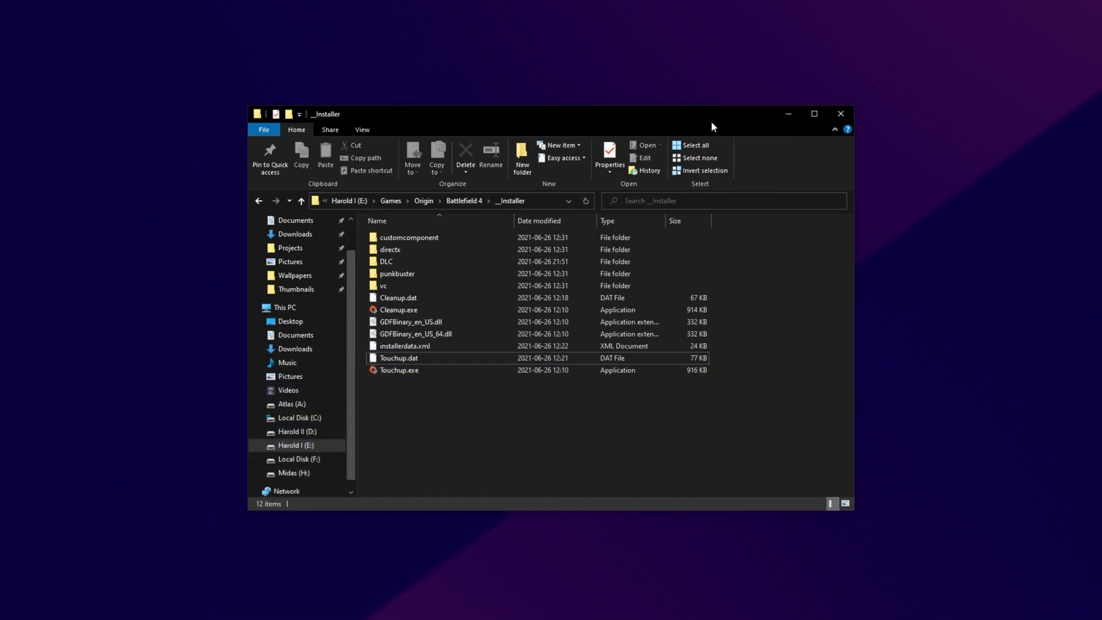
# Step: Return to the 22-item Battlefield 4 folder under Origin, then minimize File Explorer
pyautogui.click(464, 200)
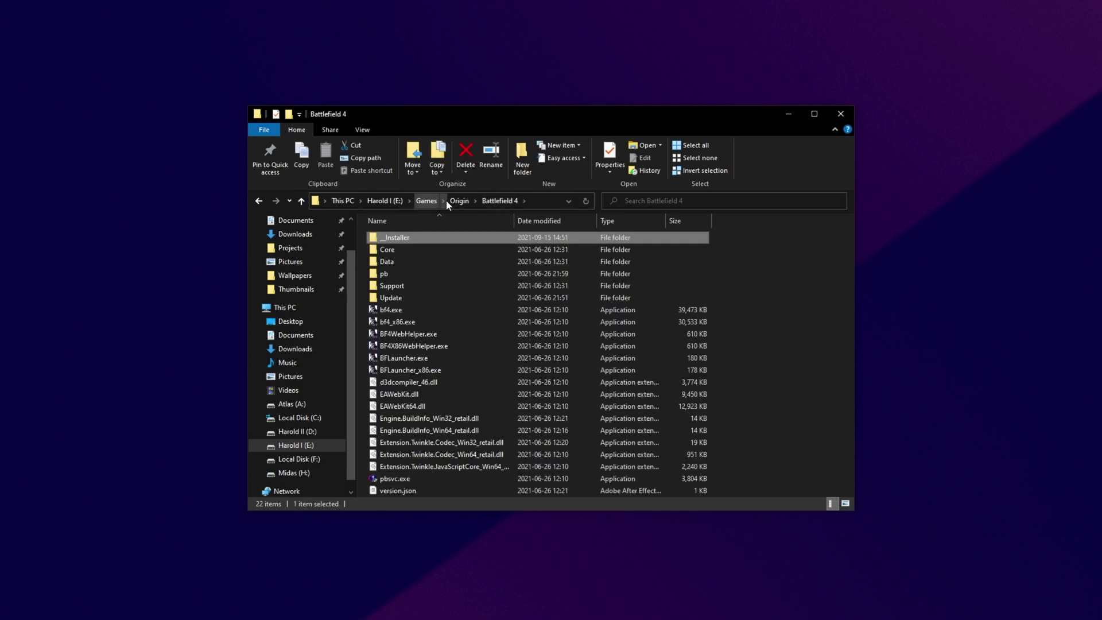
pyautogui.click(456, 201)
pyautogui.doubleClick(615, 238)
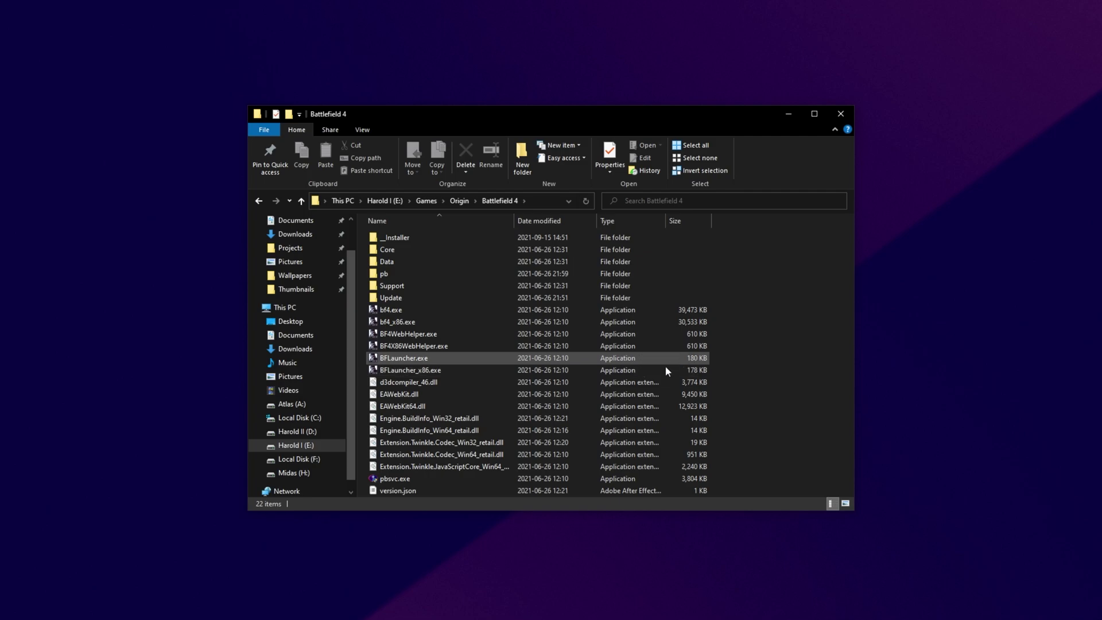
pyautogui.click(786, 113)
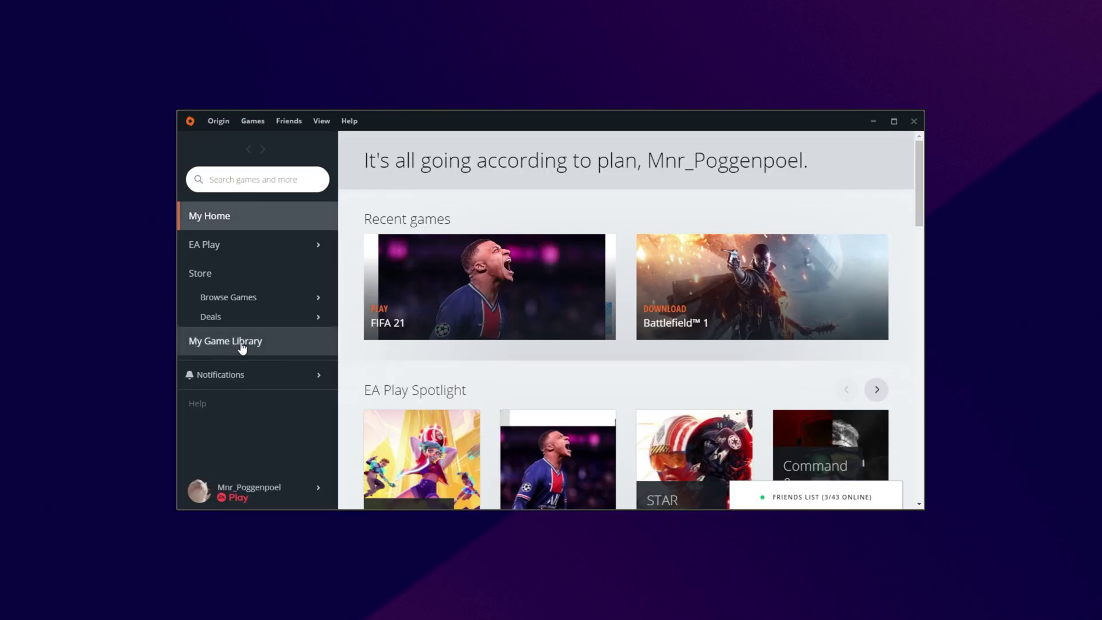
# Step: Resume the paused Battlefield 4 download from My Game Library's sidebar entry
pyautogui.click(242, 345)
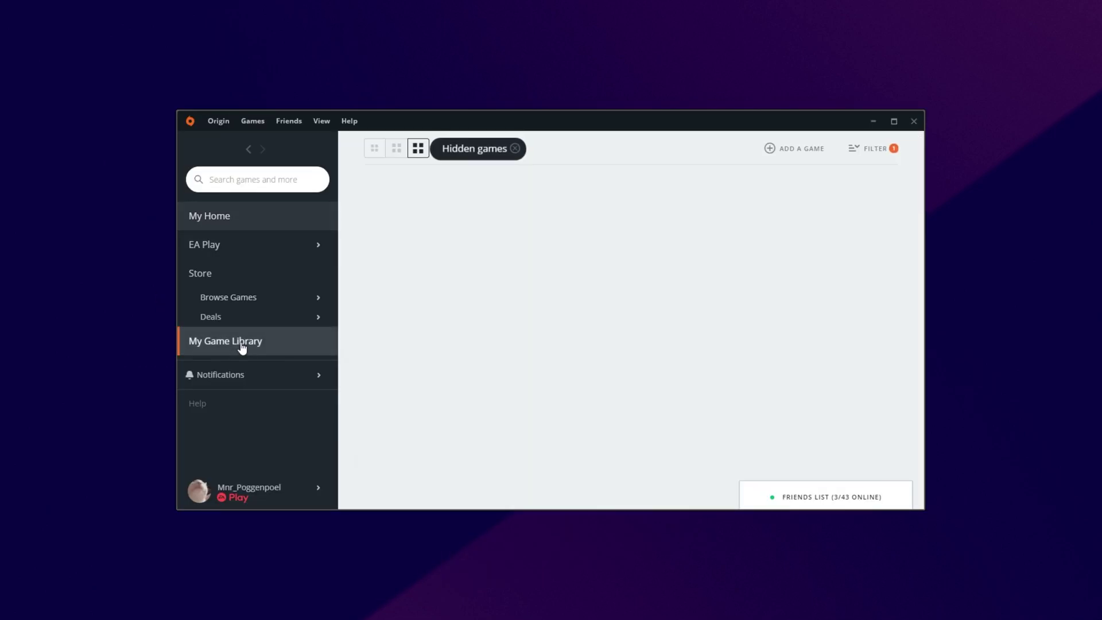
pyautogui.scroll(-2, 873, 327)
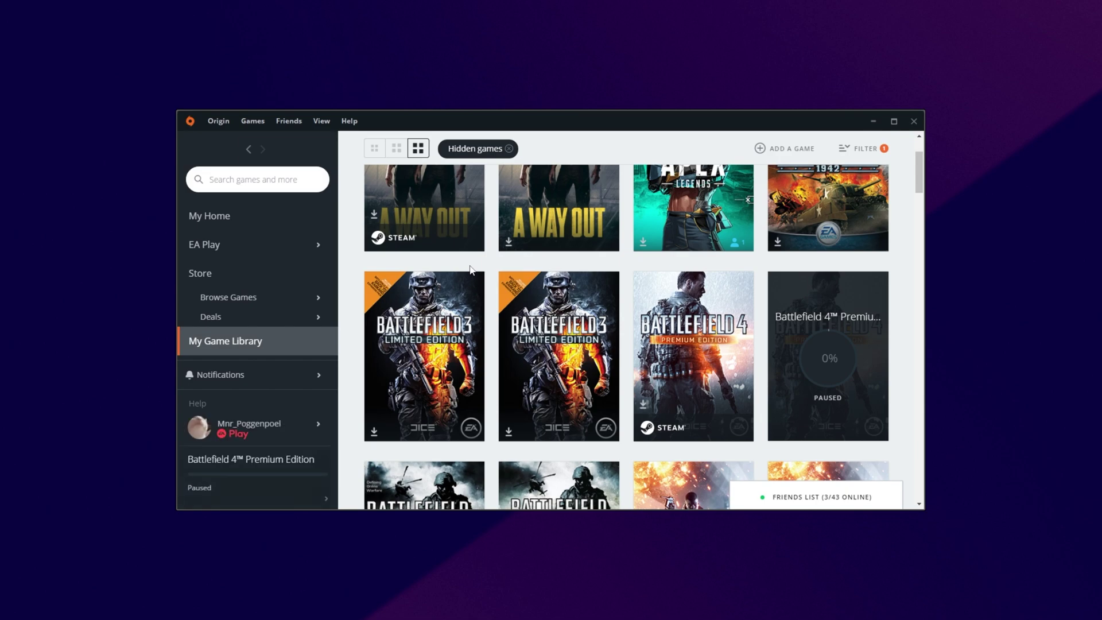
pyautogui.click(265, 475)
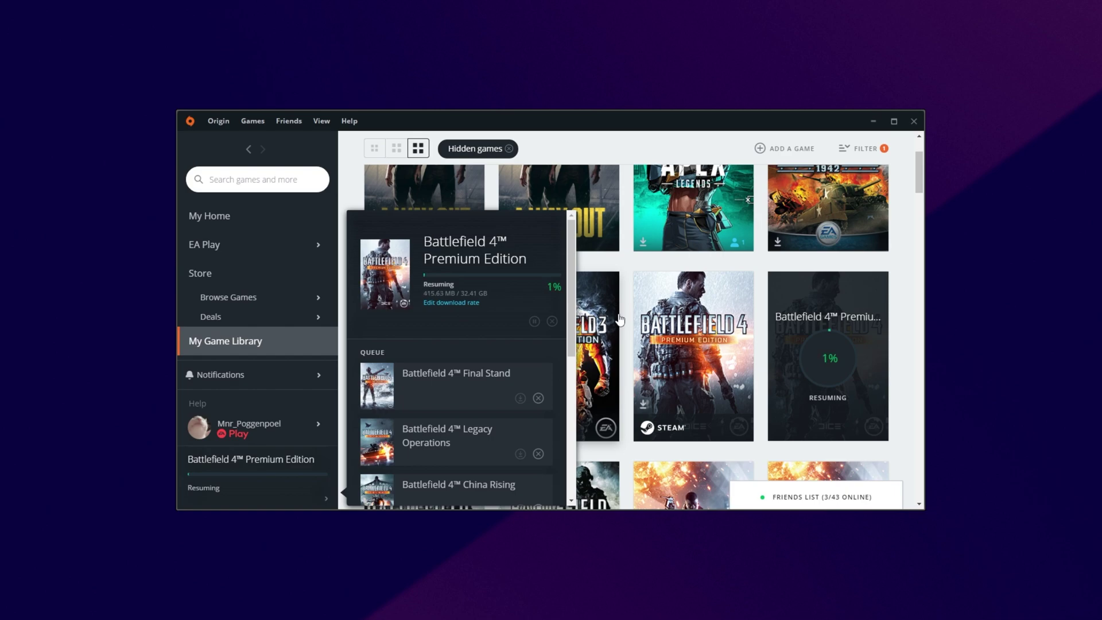
# Step: Bring up Task Manager and select the Origin process
pyautogui.rightClick(626, 614)
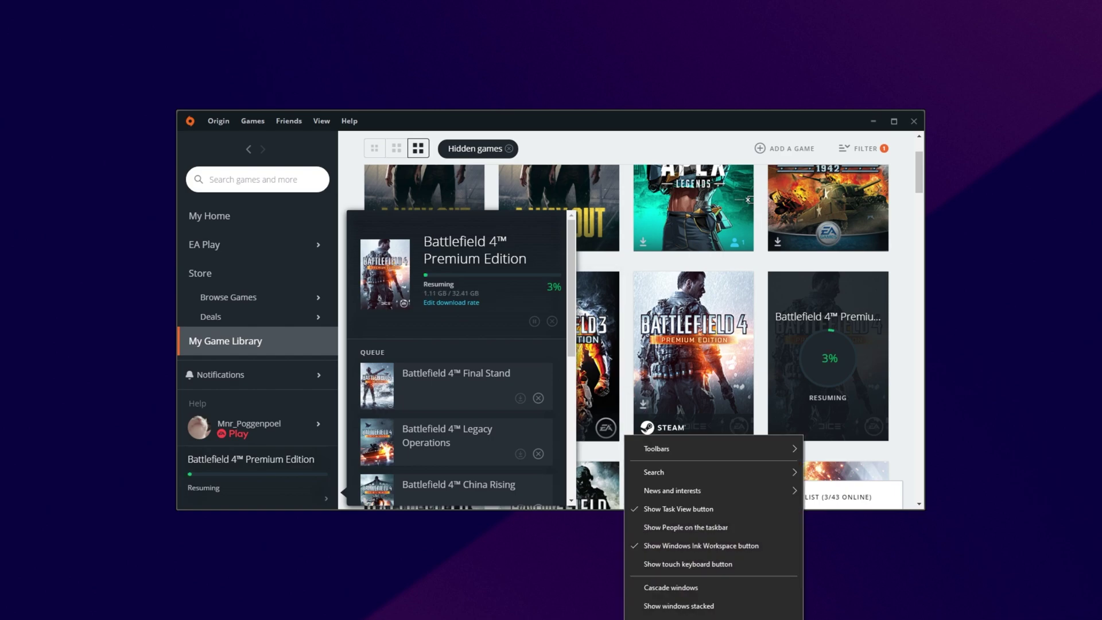
pyautogui.press('Escape')
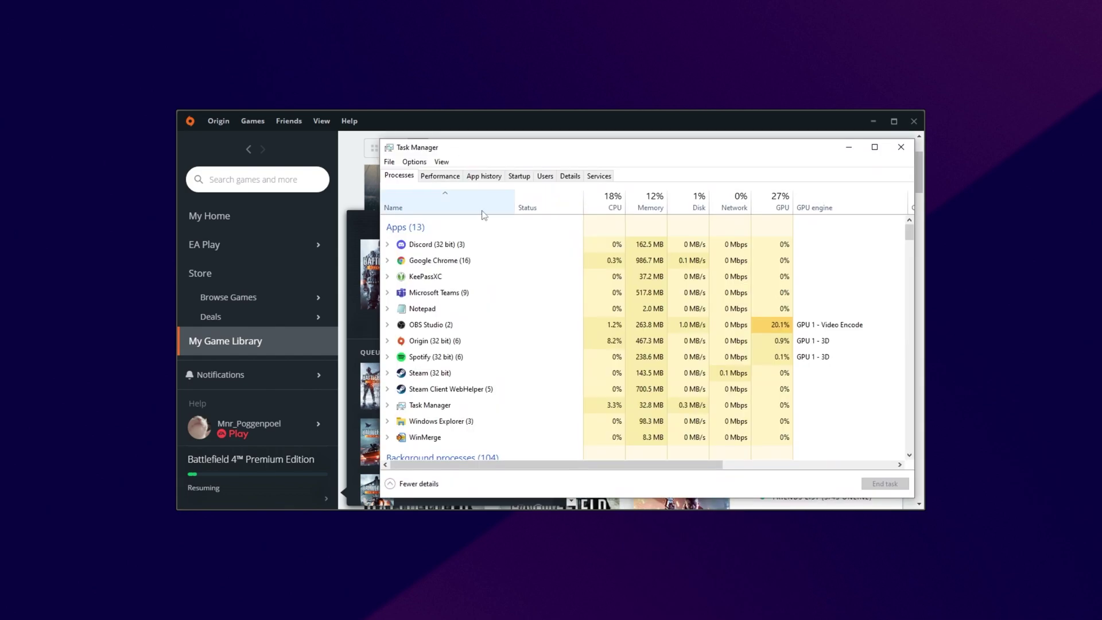
pyautogui.click(689, 344)
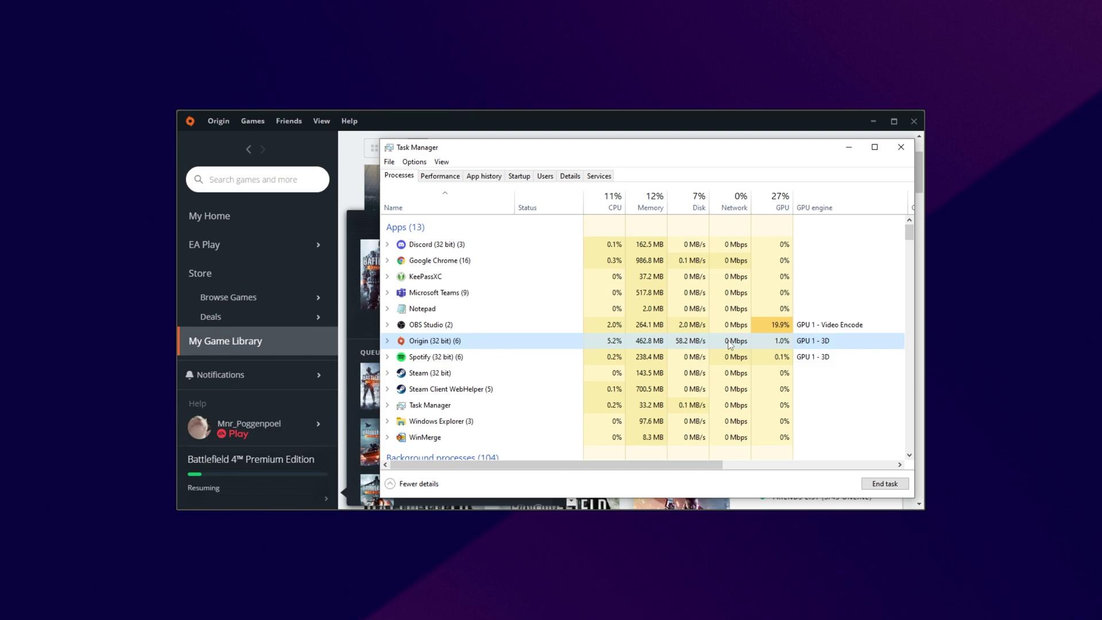
# Step: Check Disk 4 (E:) and Ethernet performance graphs, then move Task Manager off screen
pyautogui.click(440, 176)
pyautogui.scroll(-5, 491, 249)
pyautogui.click(460, 306)
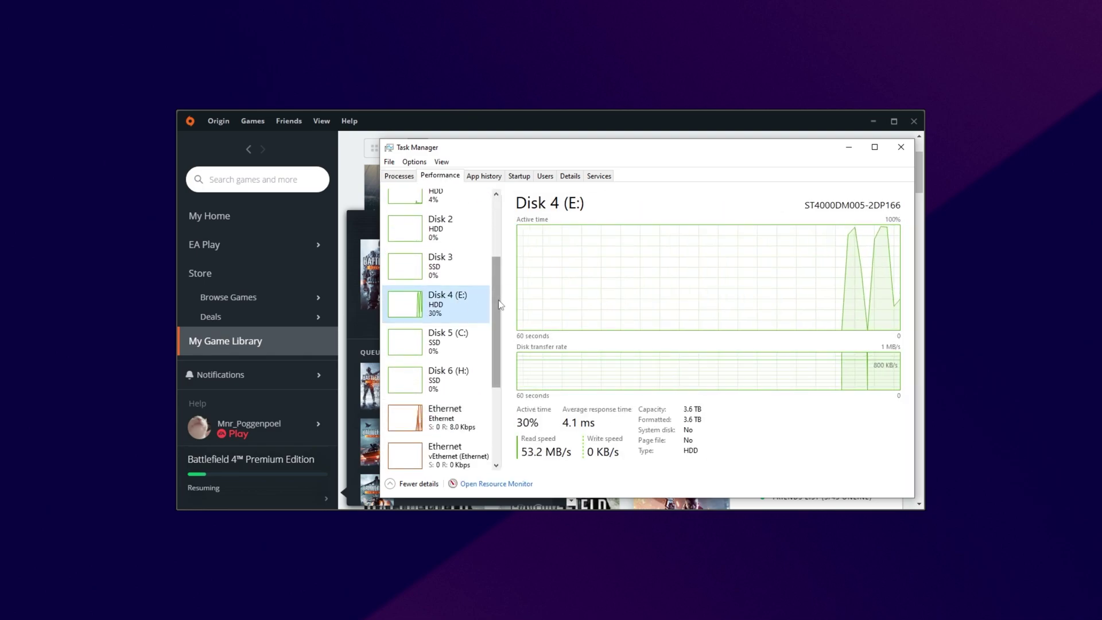
pyautogui.scroll(-2, 499, 304)
pyautogui.click(480, 371)
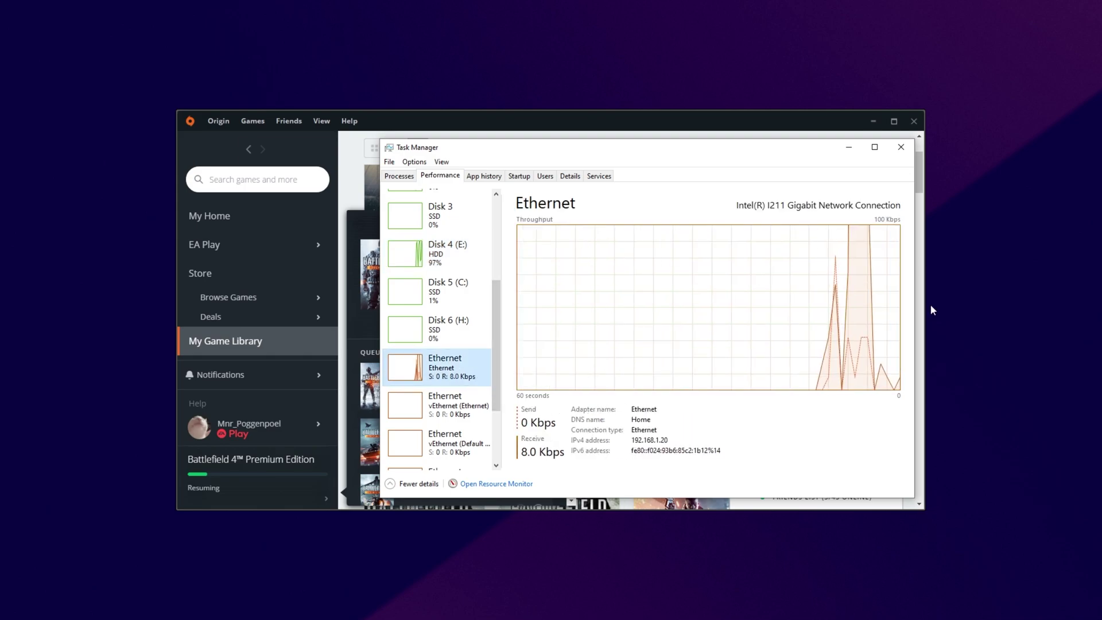
pyautogui.click(479, 253)
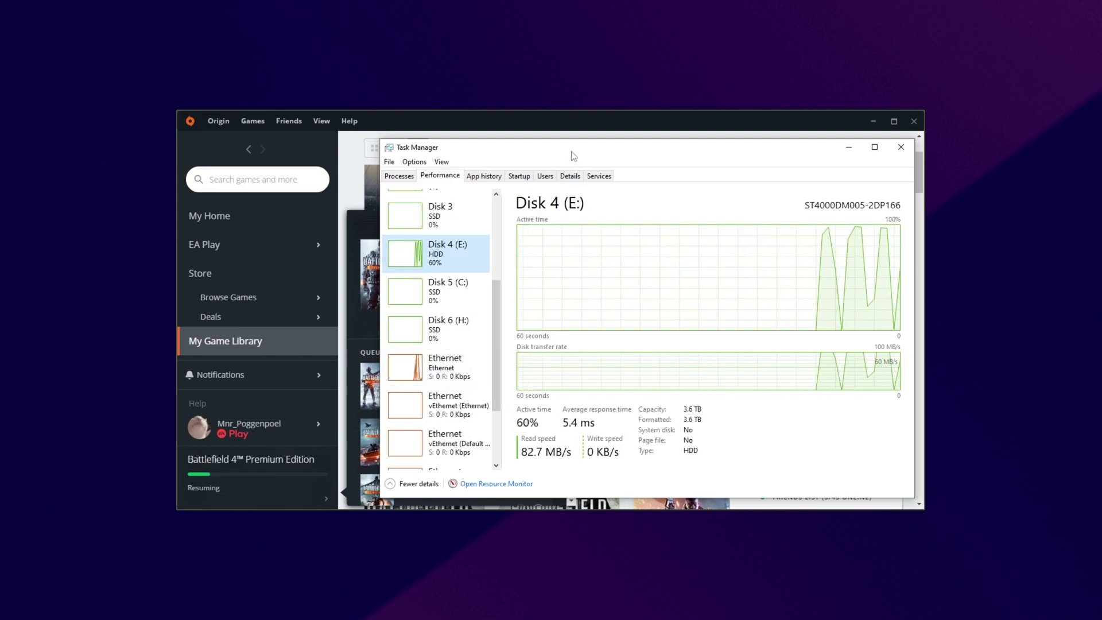
pyautogui.moveTo(561, 150); pyautogui.dragTo(1101, 141)
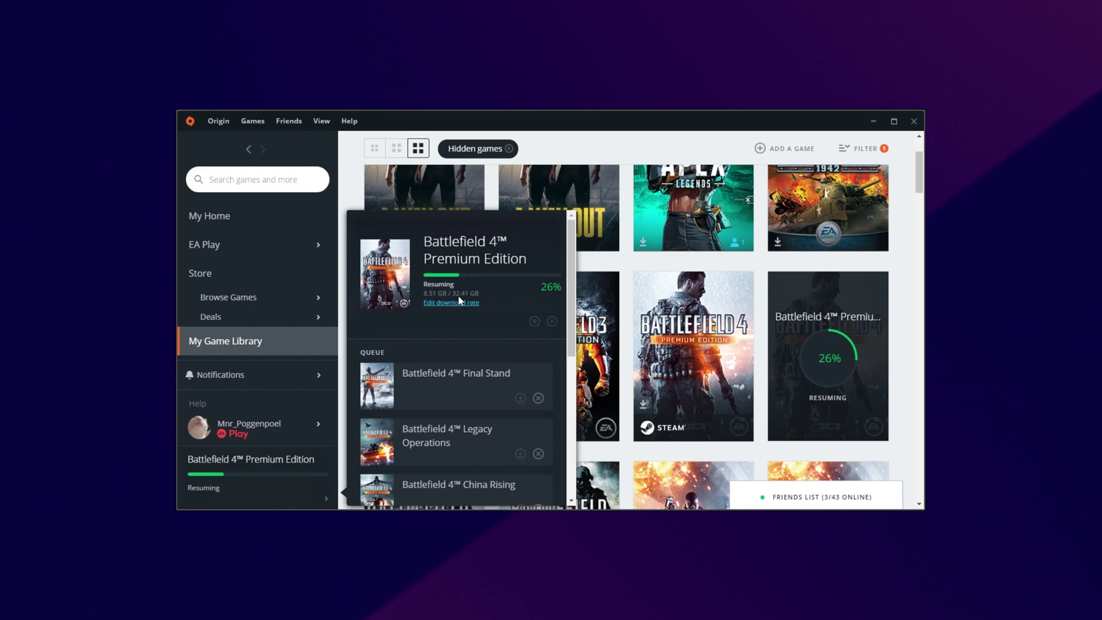
# Step: Wait for the Battlefield 4 download to reach 100%, scrolling until all DLC show Complete
pyautogui.scroll(-1, 494, 325)
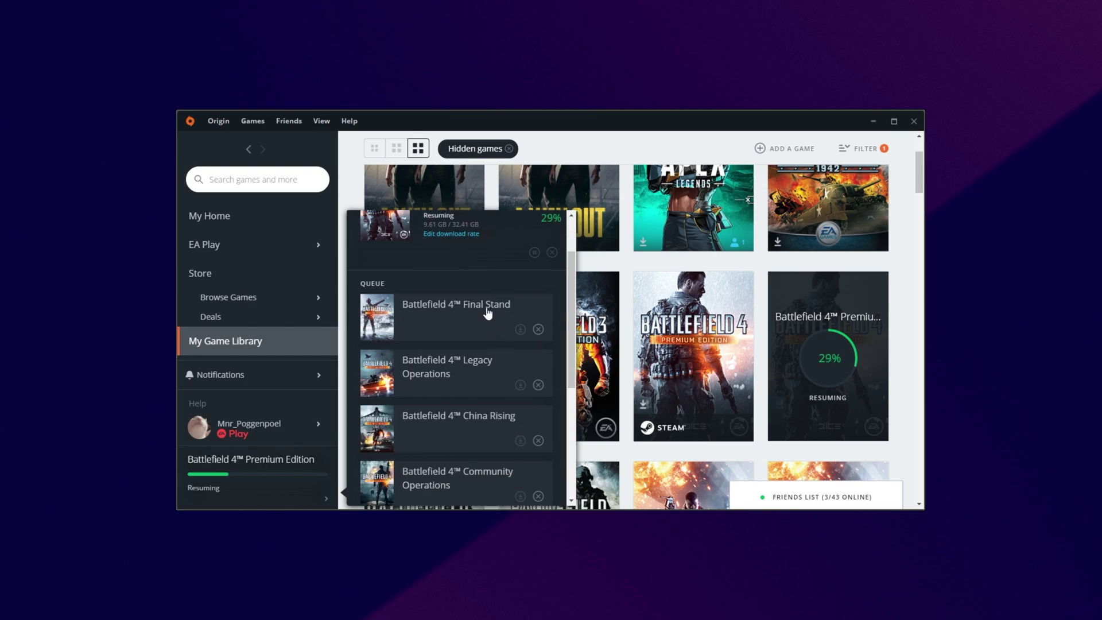
pyautogui.scroll(-2, 492, 376)
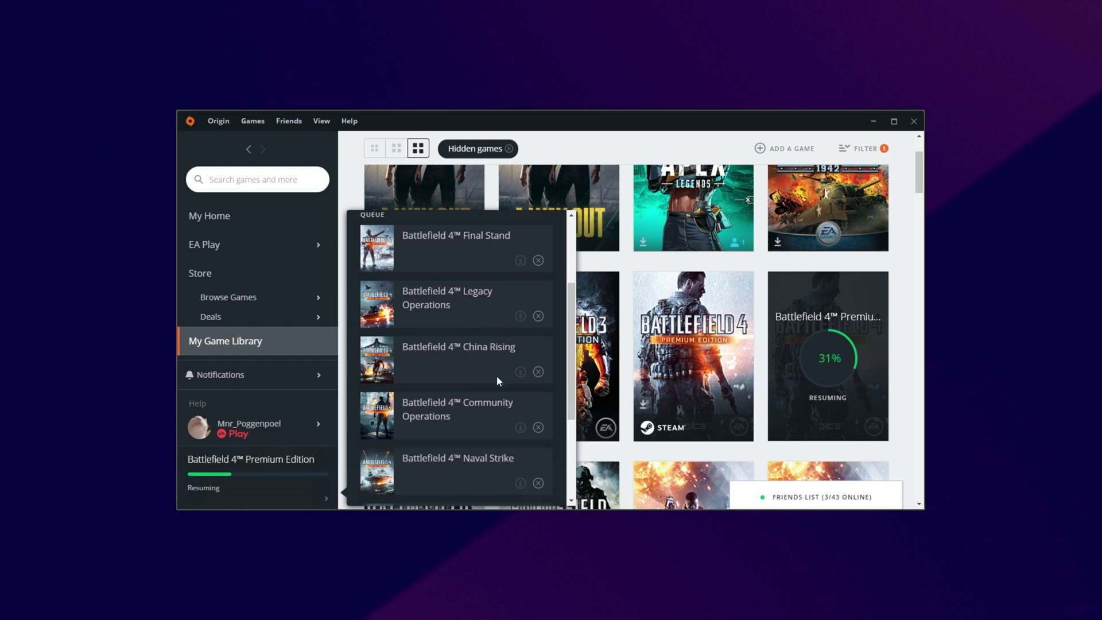
pyautogui.scroll(-3, 492, 371)
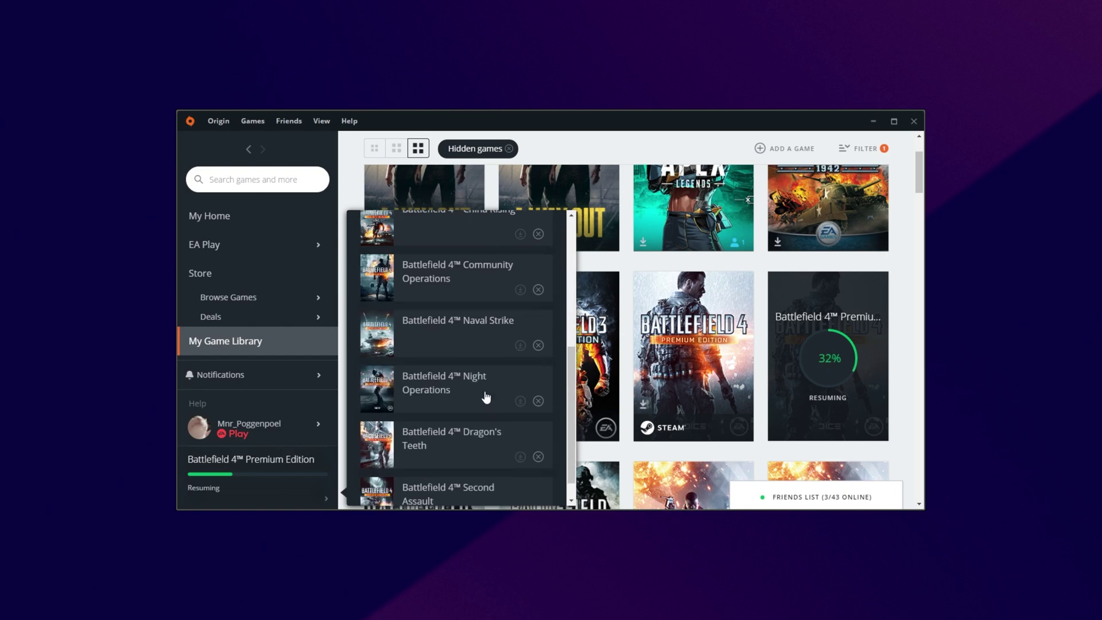
pyautogui.scroll(-2, 487, 396)
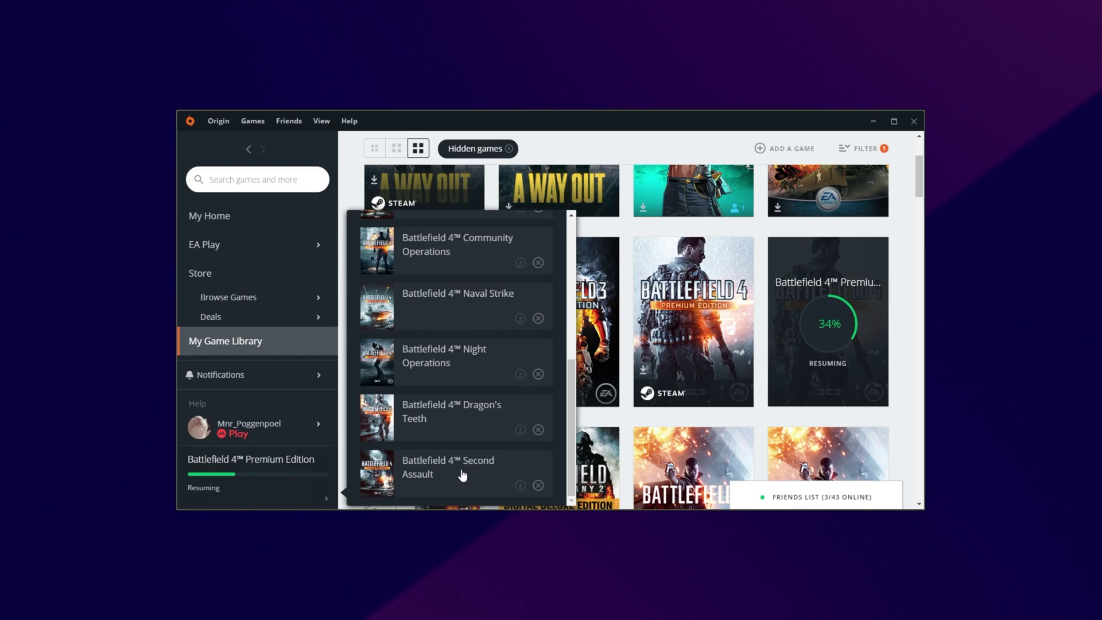
pyautogui.scroll(6, 528, 436)
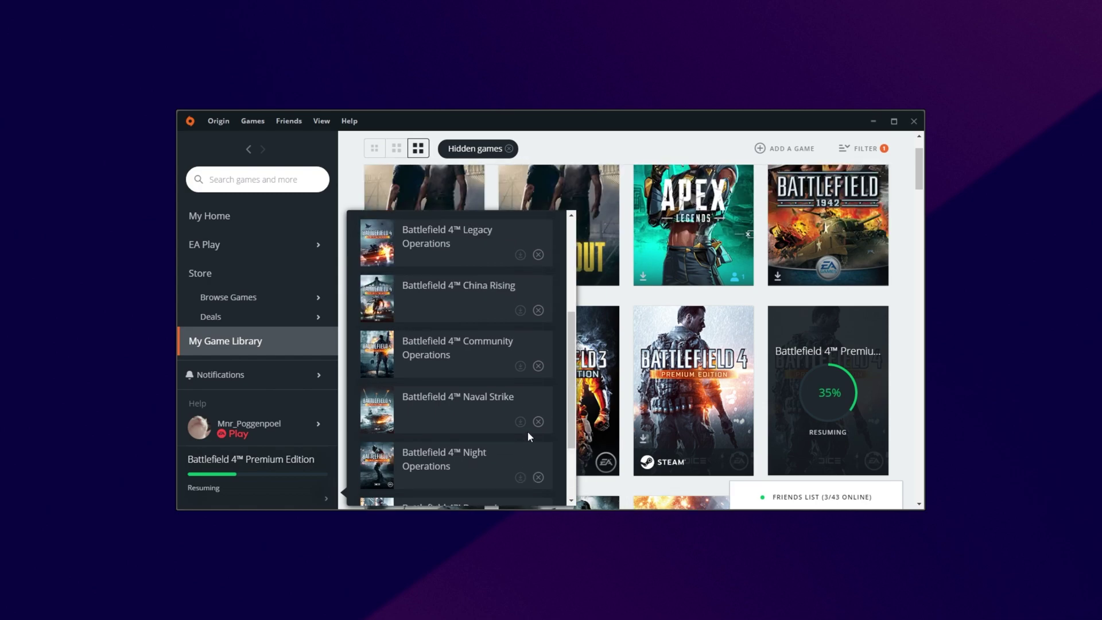
pyautogui.scroll(-1, 625, 421)
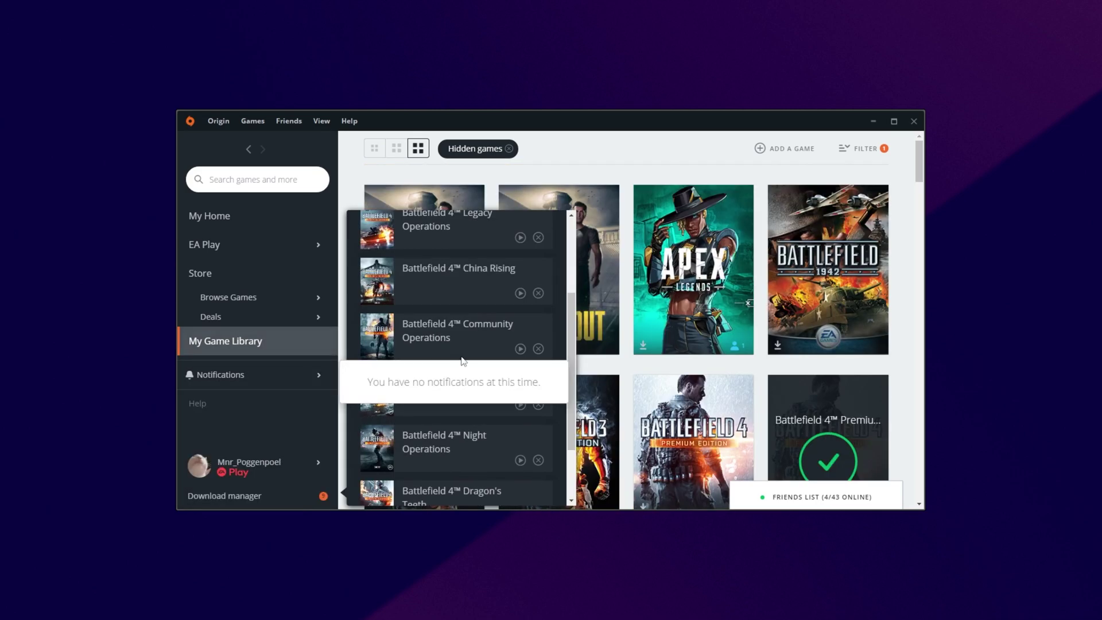
# Step: Launch Battlefield 4 Premium Edition from its library tile and minimize Origin
pyautogui.scroll(2, 502, 341)
pyautogui.scroll(1, 502, 341)
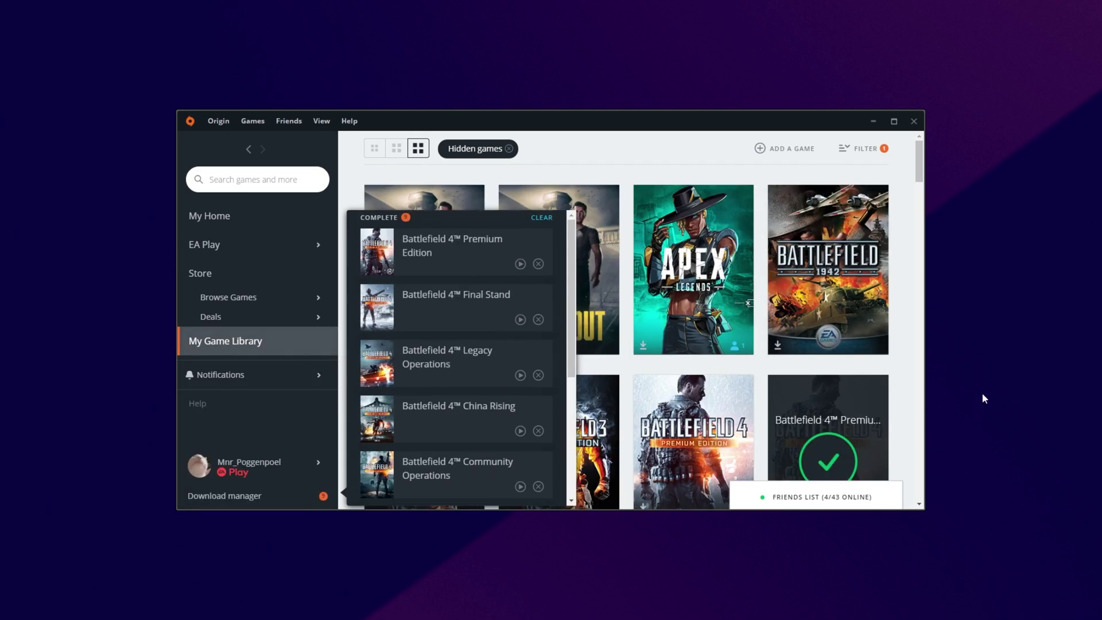
pyautogui.scroll(-2, 821, 369)
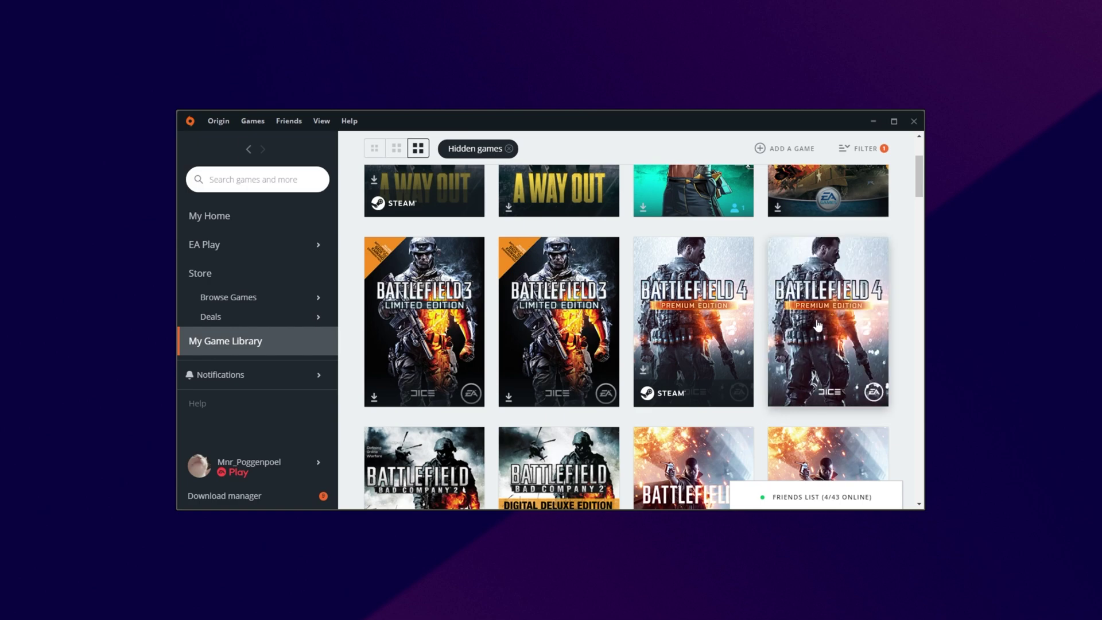
pyautogui.click(816, 318)
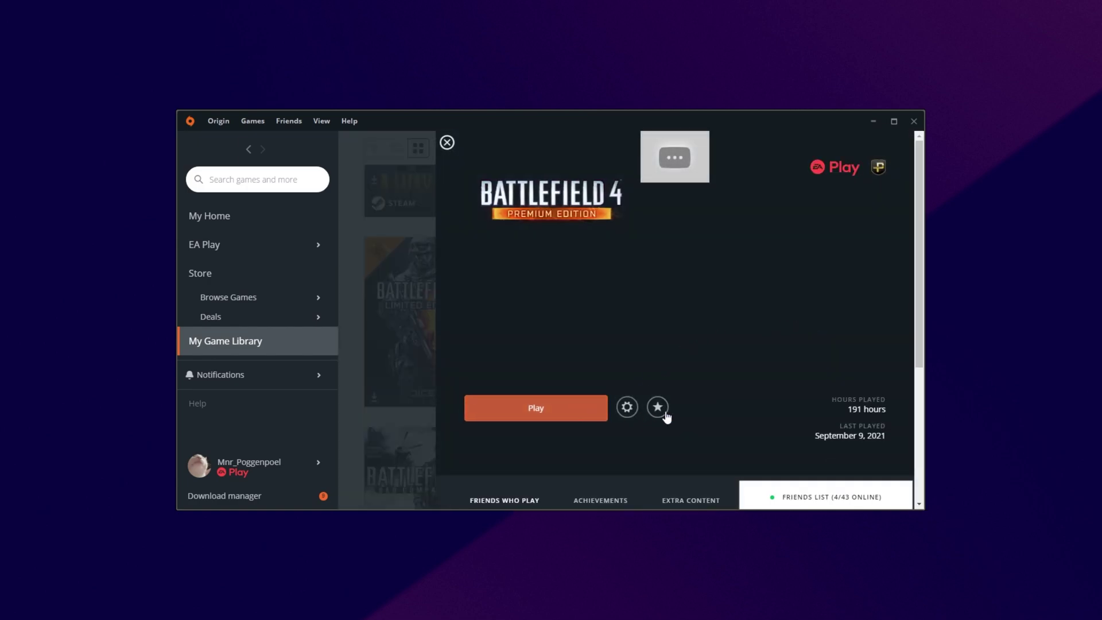
pyautogui.click(535, 407)
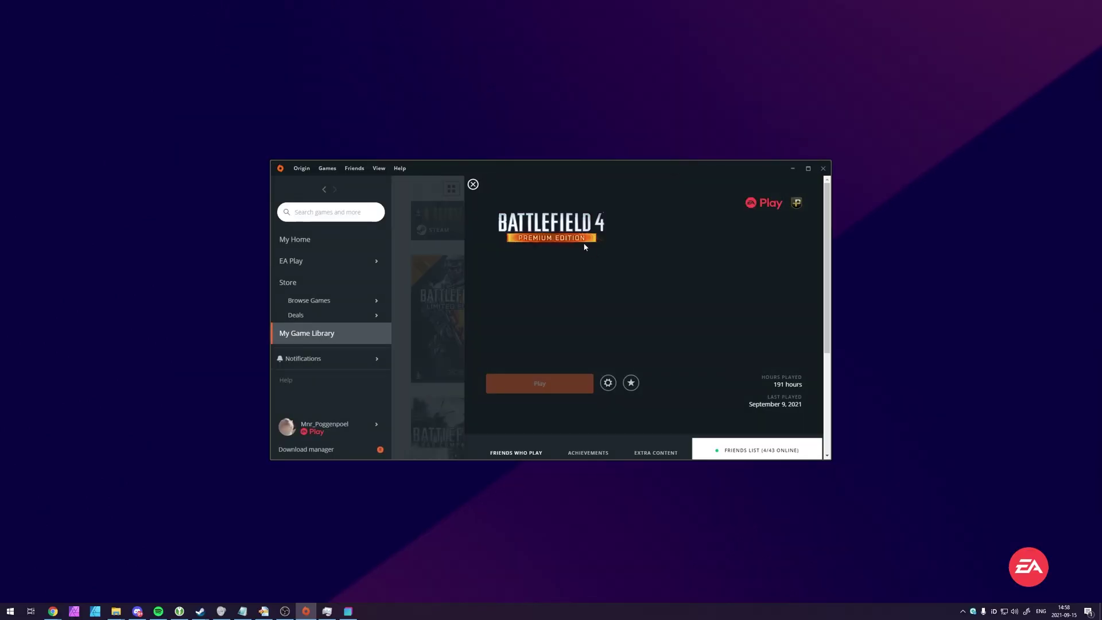
pyautogui.click(792, 168)
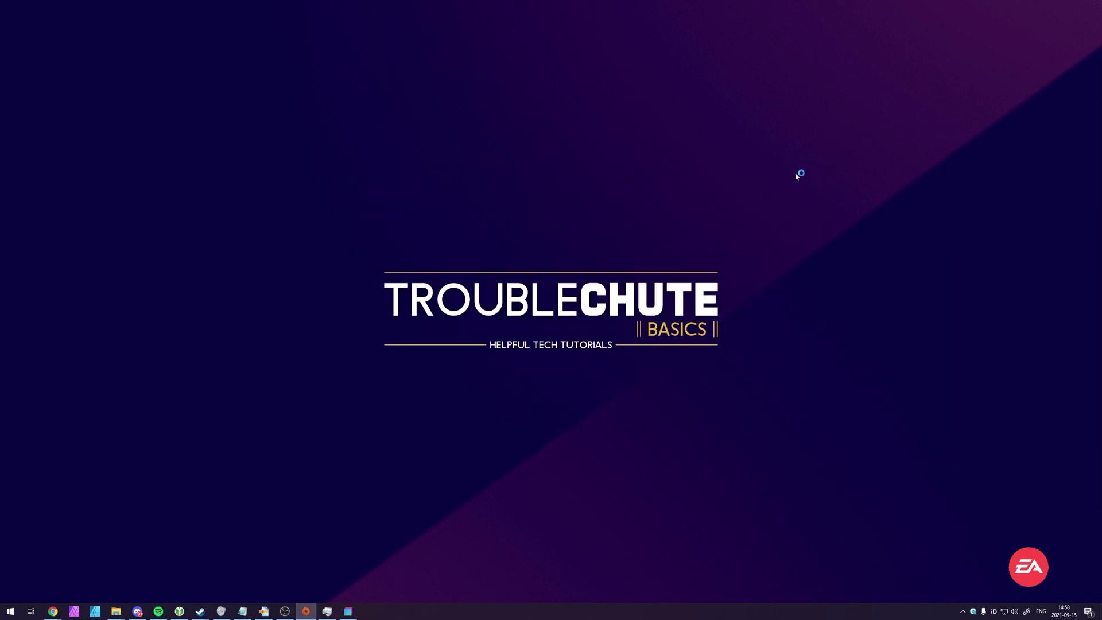